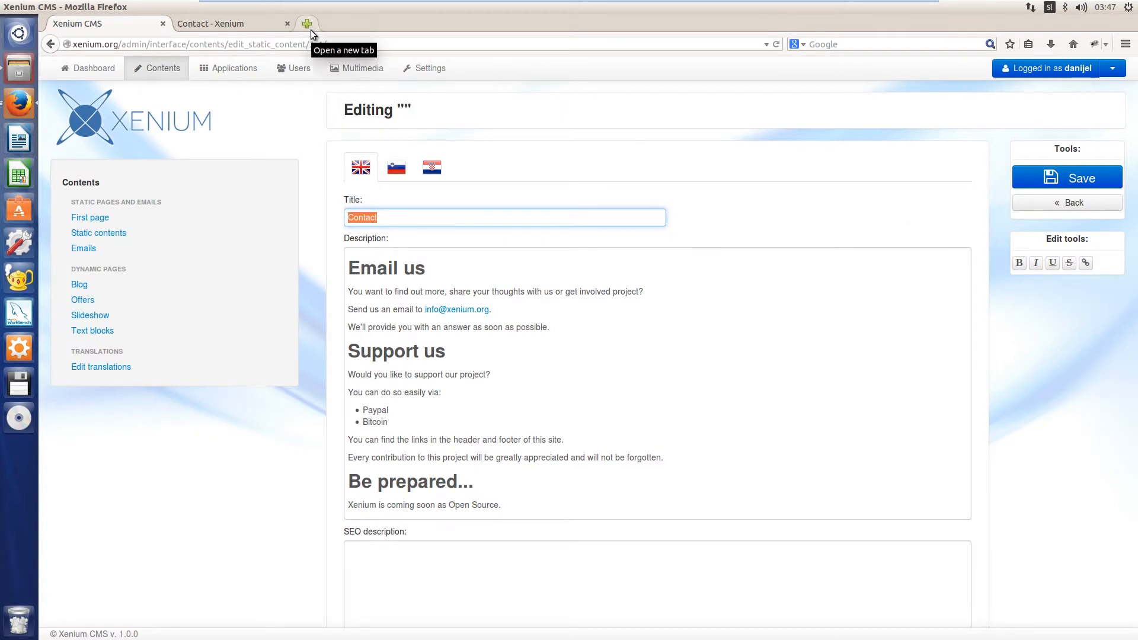
Open the Contact edit page's address in a second tab and move that tab into its own window
click(341, 44)
key(ctrl+c)
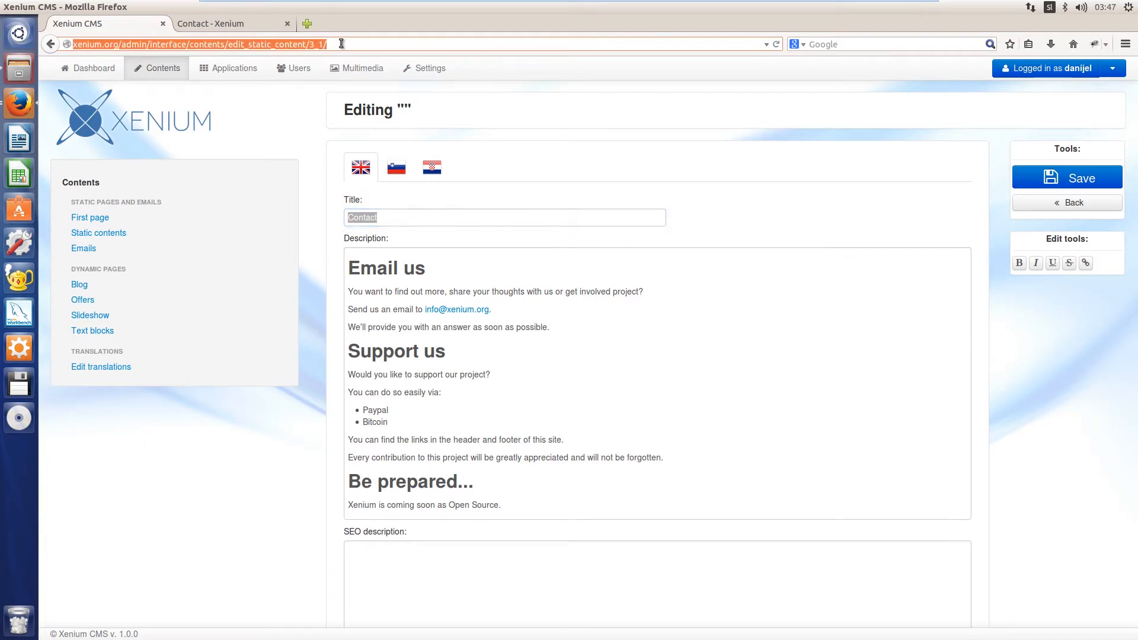
click(306, 24)
key(ctrl+v)
key(Return)
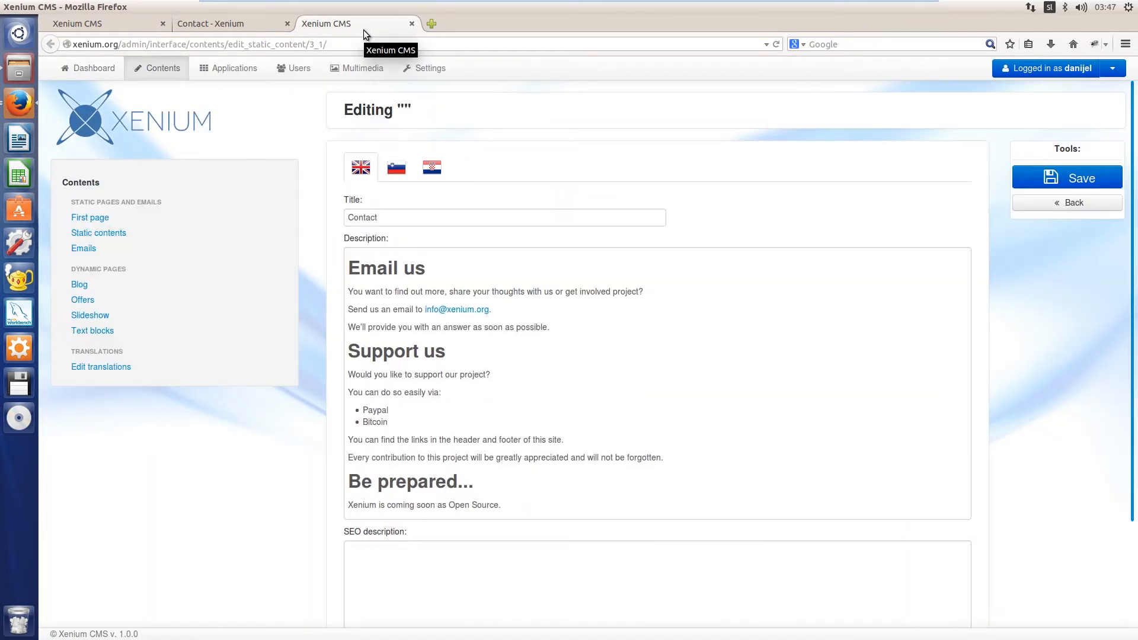
right_click(356, 26)
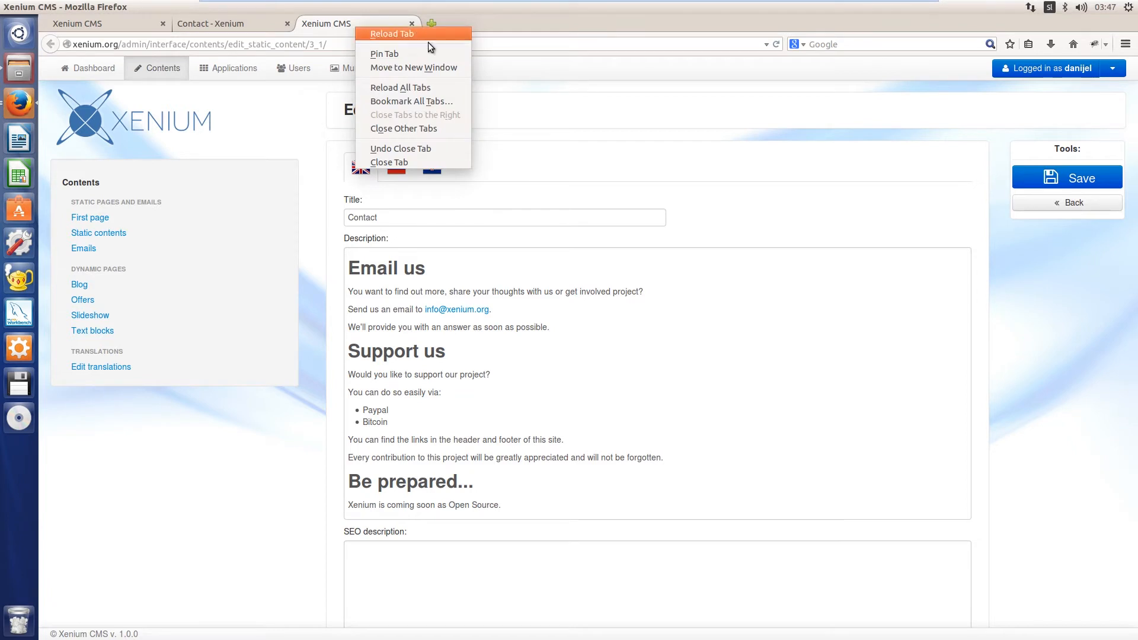
click(440, 70)
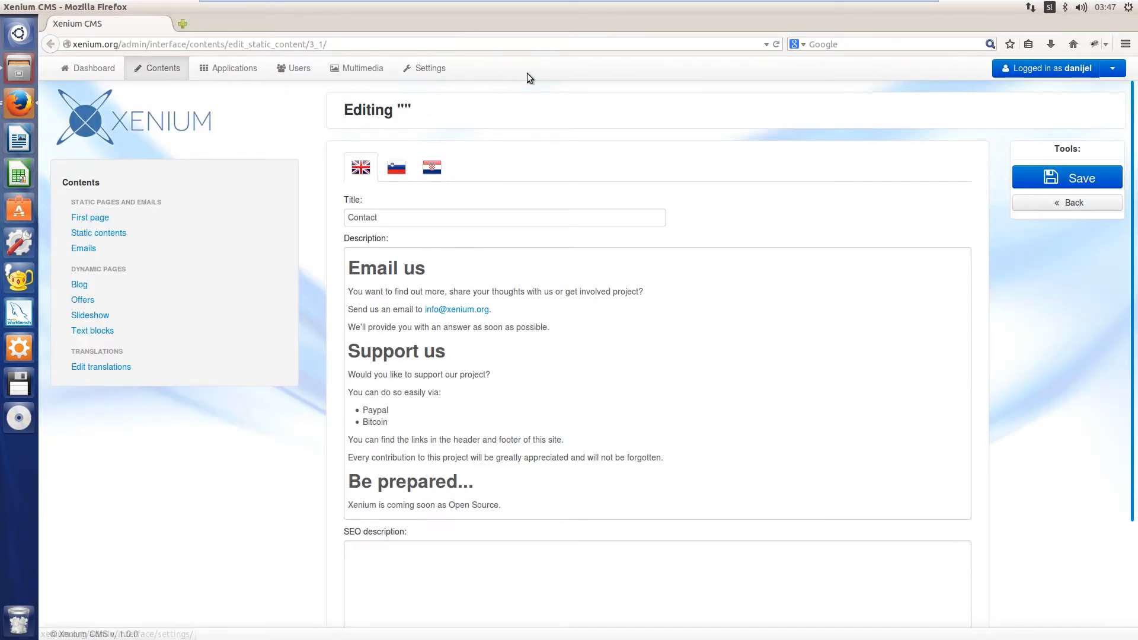
Unmaximize the new Contact editor window, narrow it to about 500 px and move it to the side of the screen
mouse_move(483, 11)
double_click(494, 8)
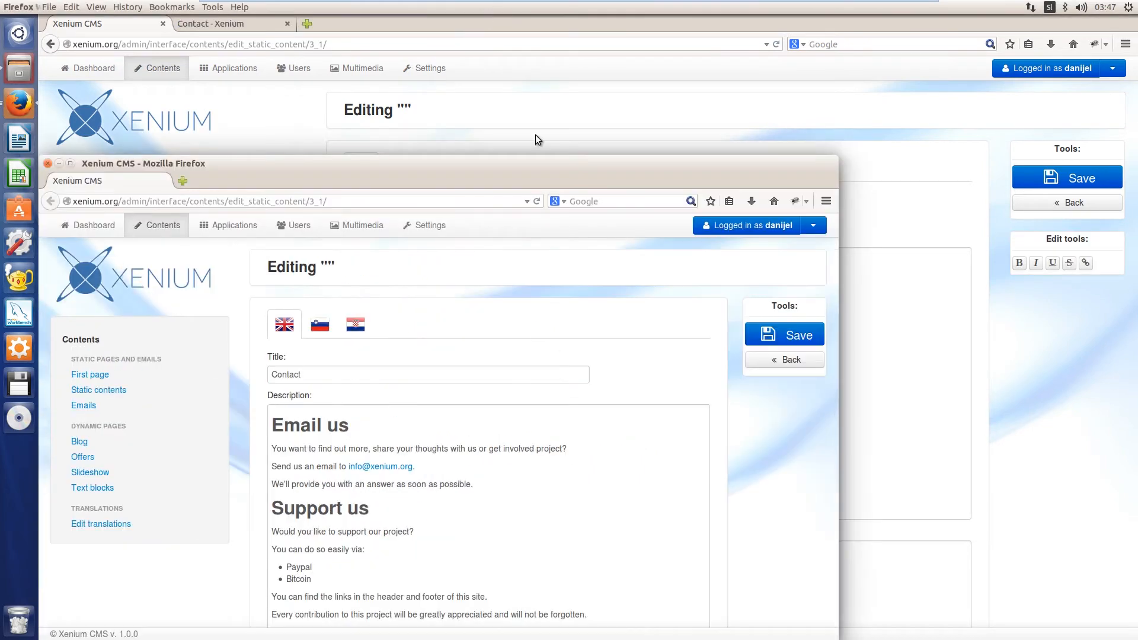
drag(399, 171, 536, 128)
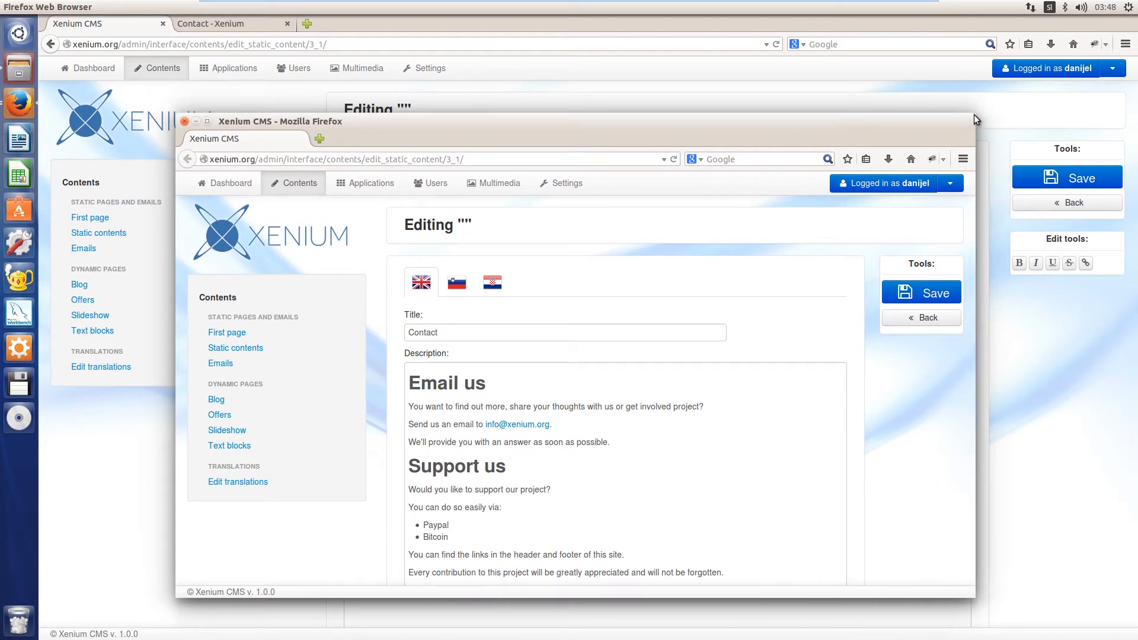
drag(975, 270, 726, 293)
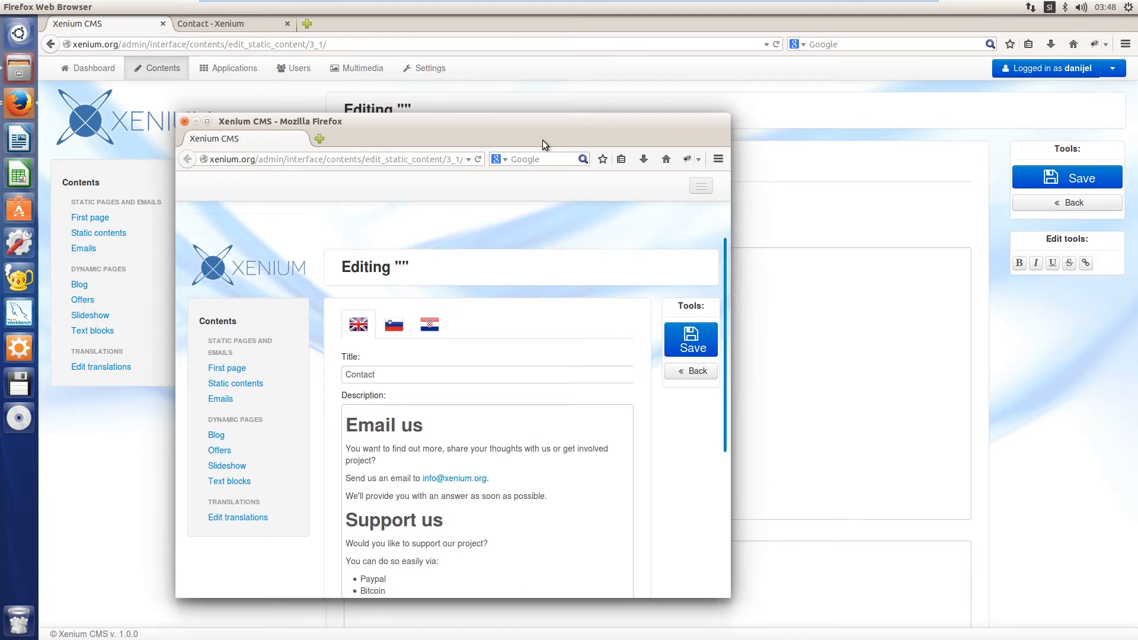
drag(541, 130, 1015, 92)
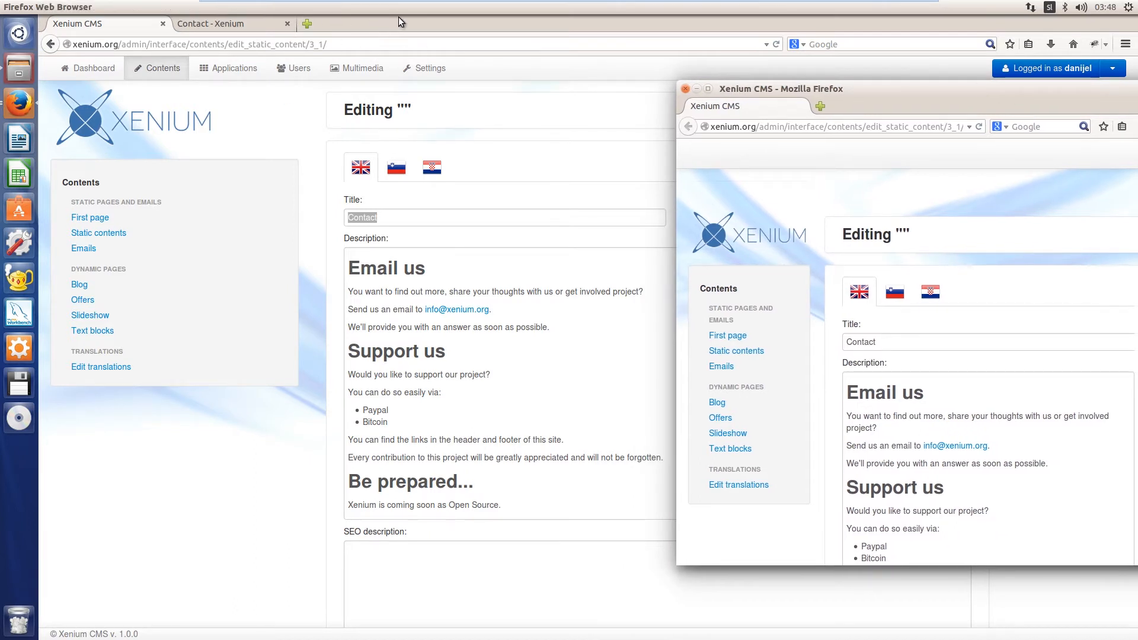
Unmaximize the original browser window and arrange both Contact editor windows side by side, with the original in front
click(315, 168)
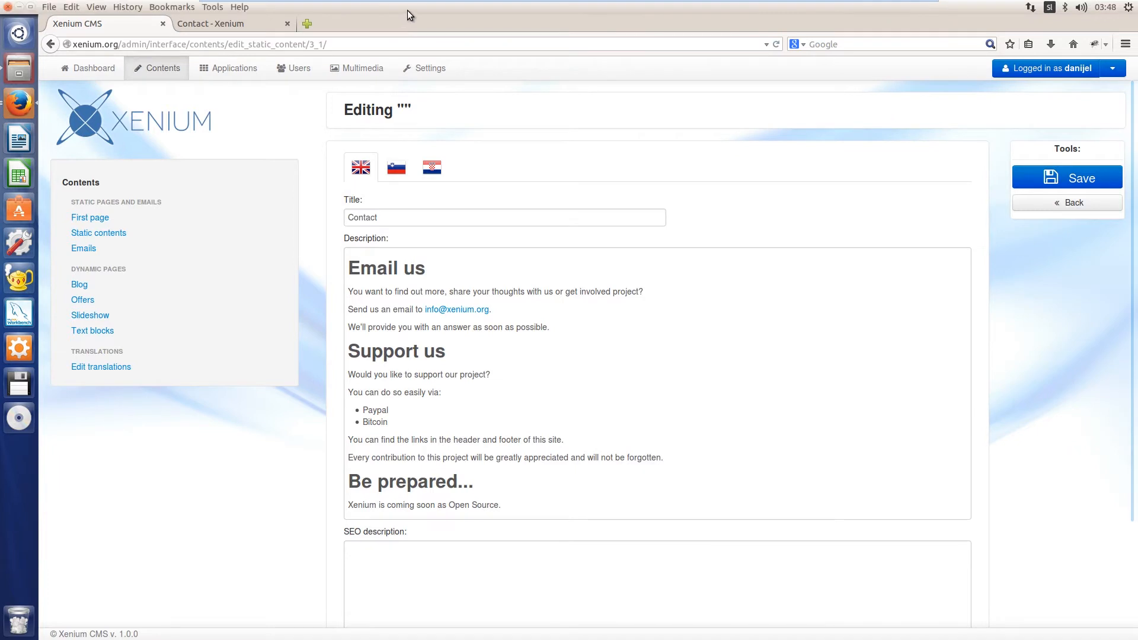
double_click(407, 9)
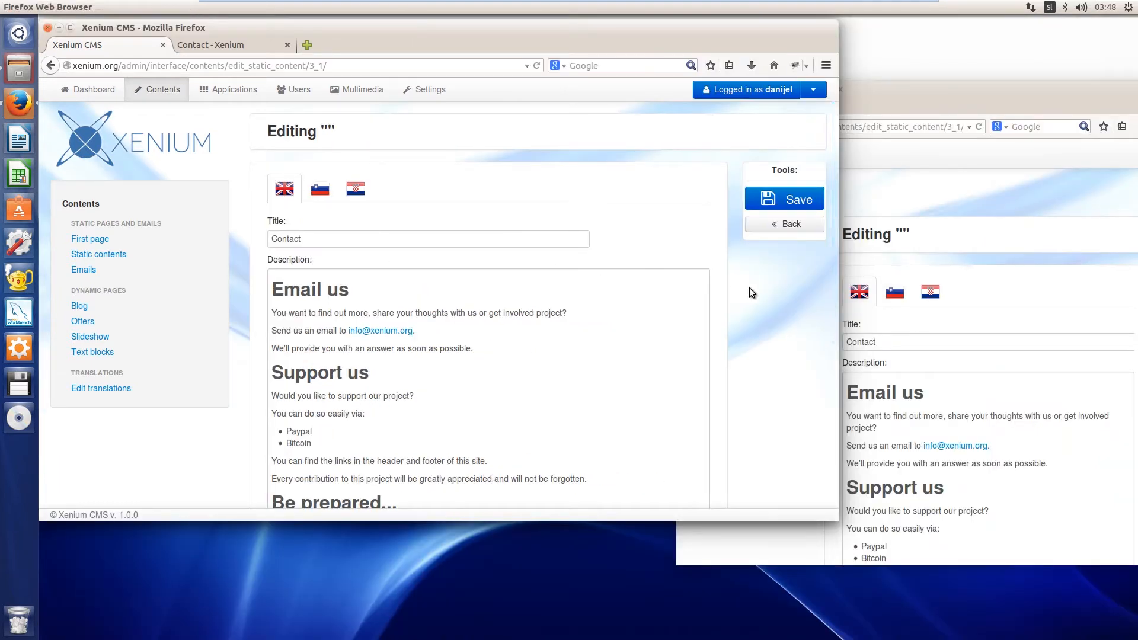
drag(990, 89, 1004, 44)
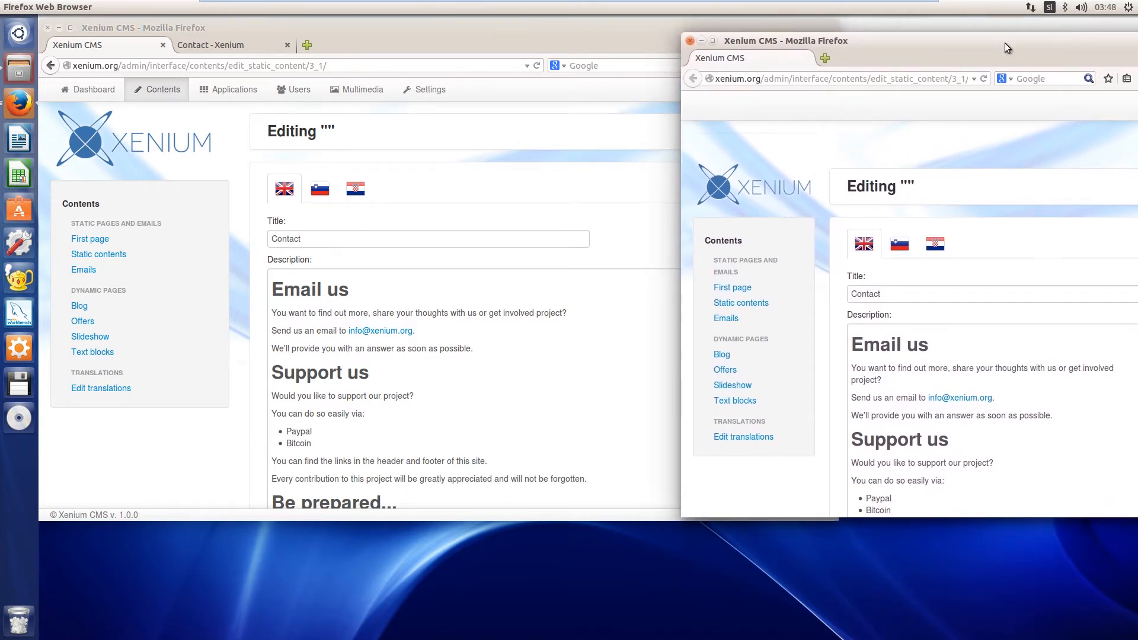
click(565, 31)
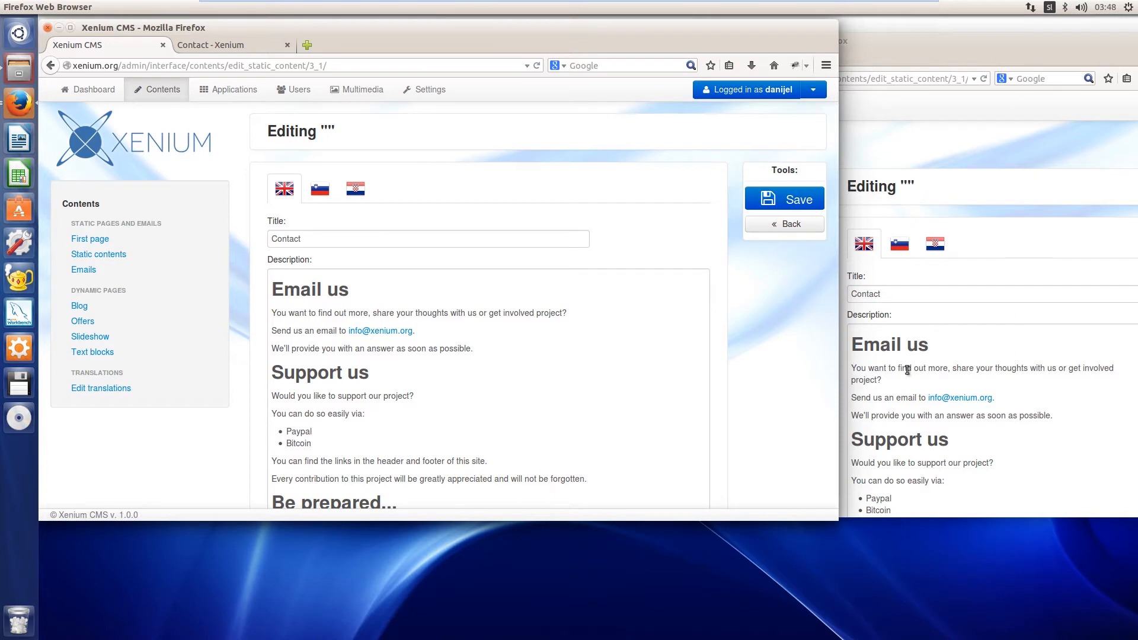
Add the sentence "Type something here." after "get involved project?" in the Contact description in the original window
click(582, 314)
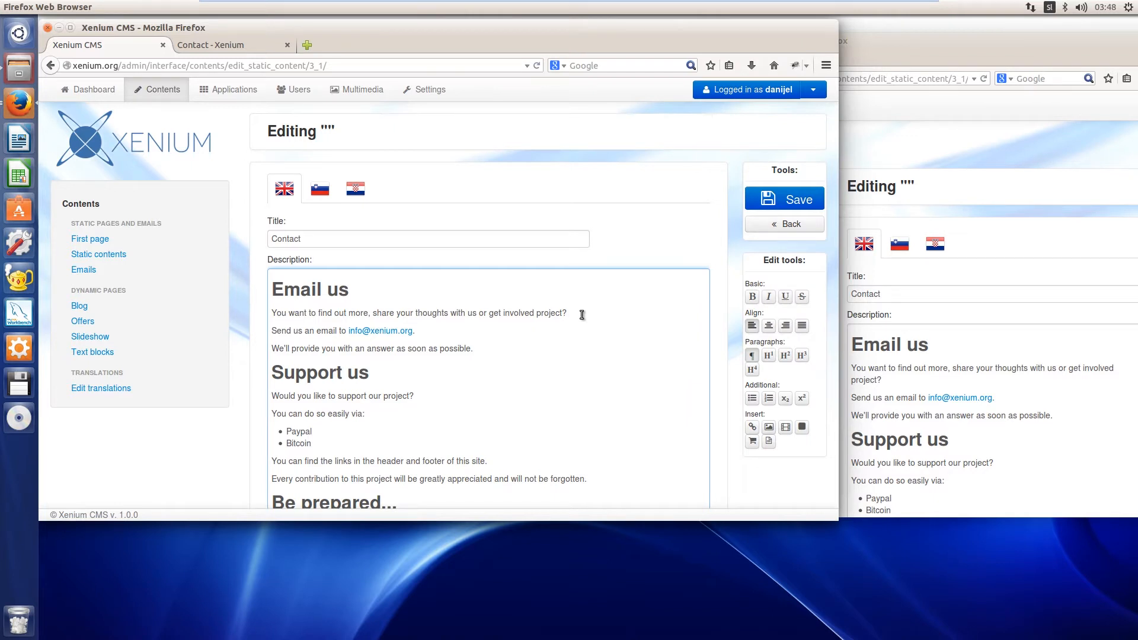
text(Type something here.)
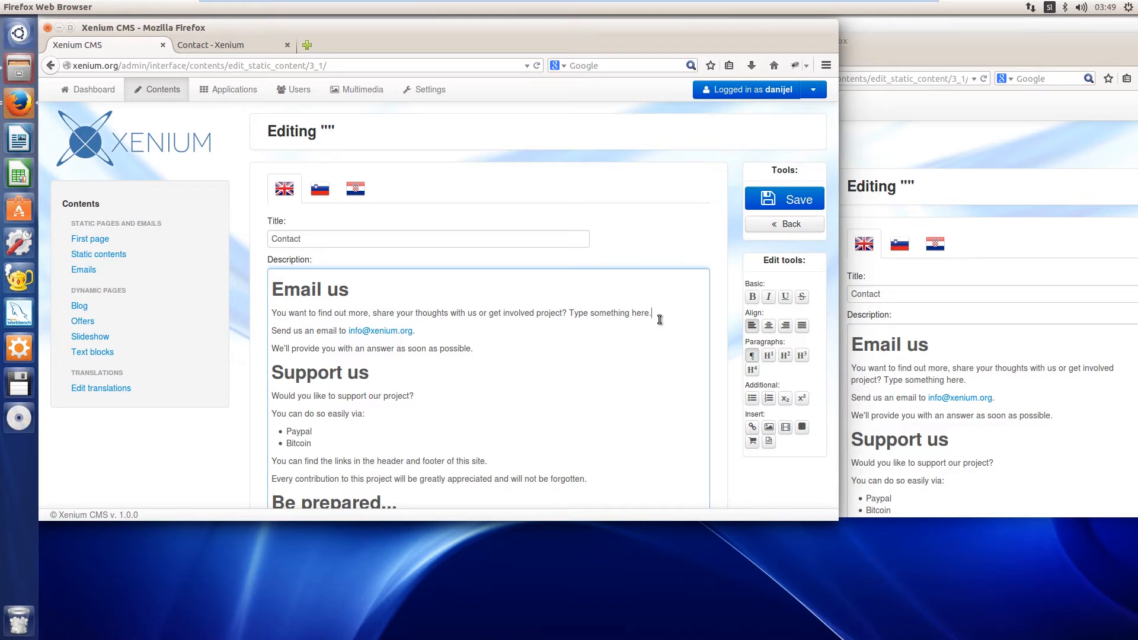
Bring the second editor window forward and maximize it, save the Contact page from there, and restore the window's size
click(922, 140)
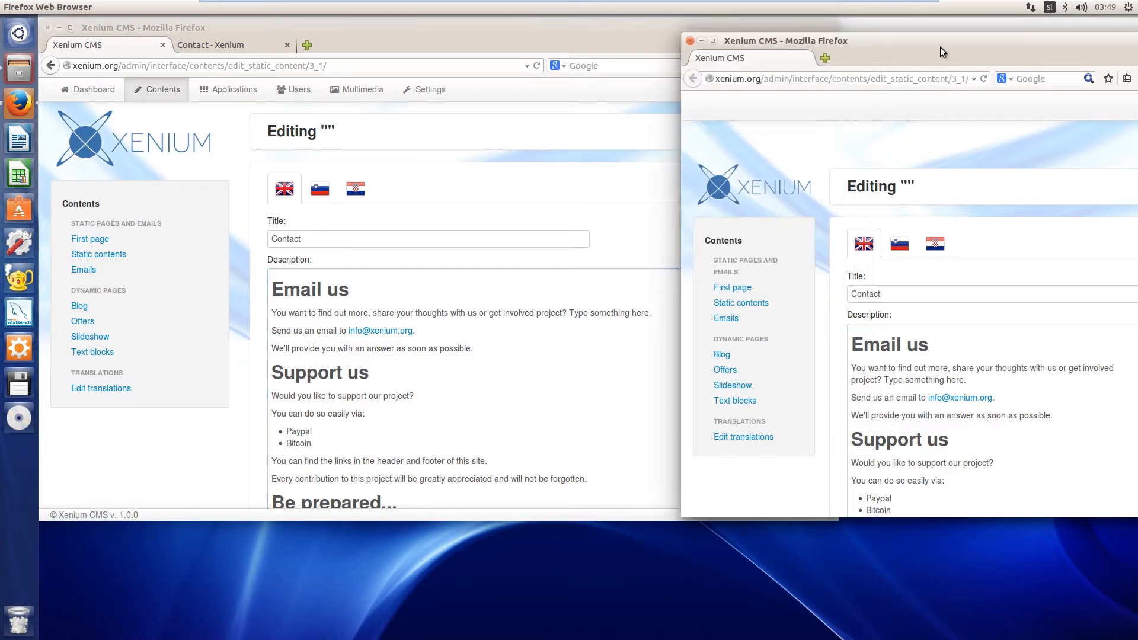
drag(894, 60, 645, 114)
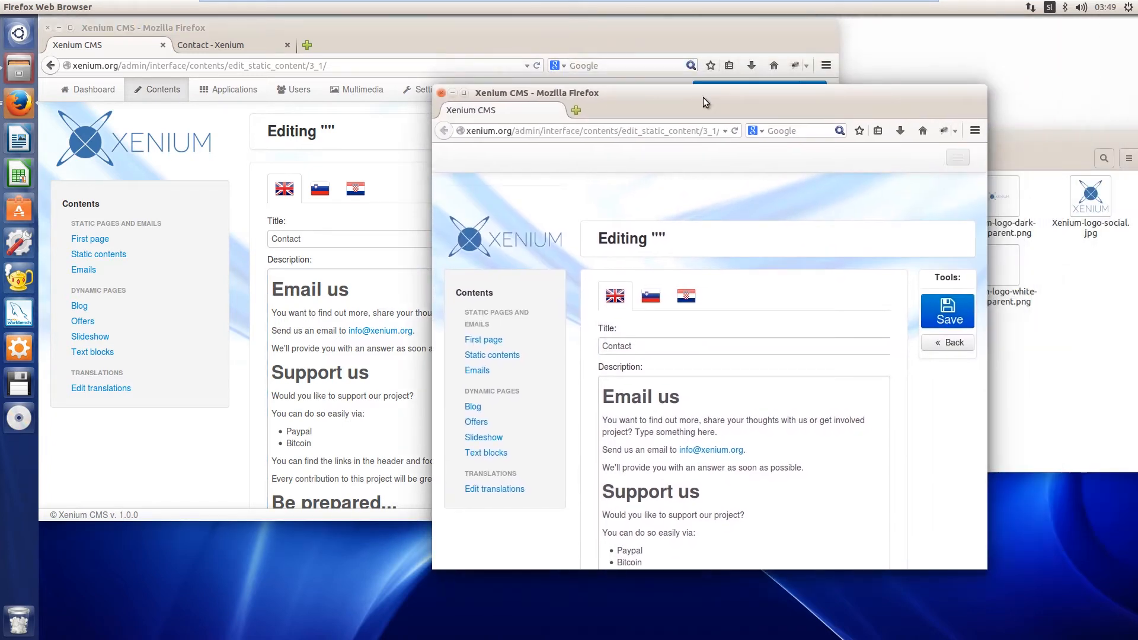
double_click(806, 92)
click(1075, 178)
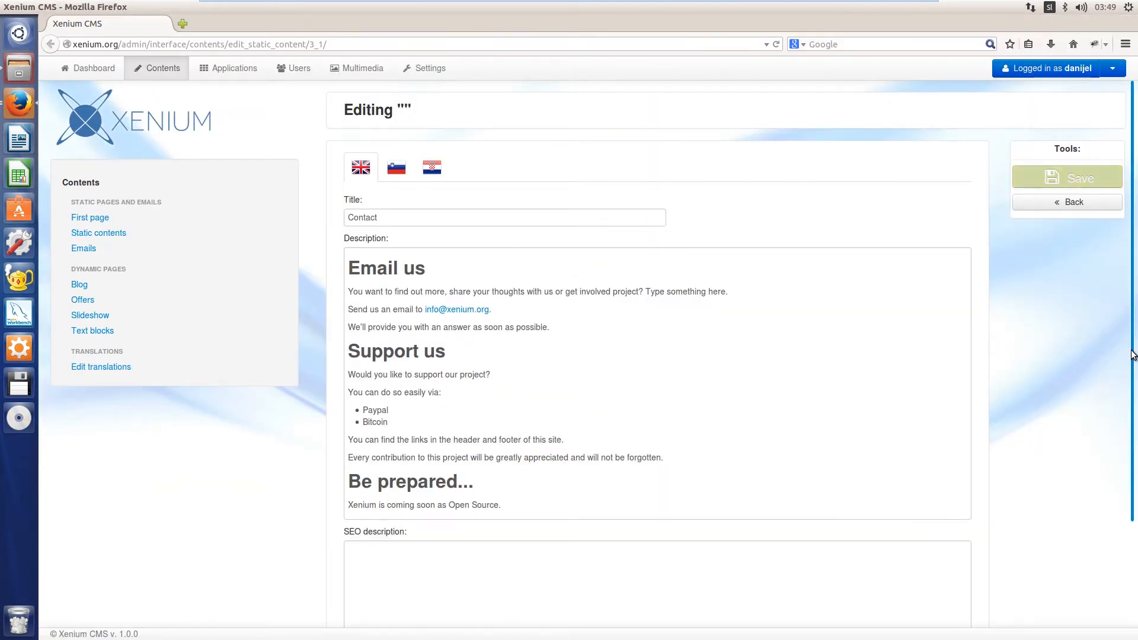
double_click(514, 6)
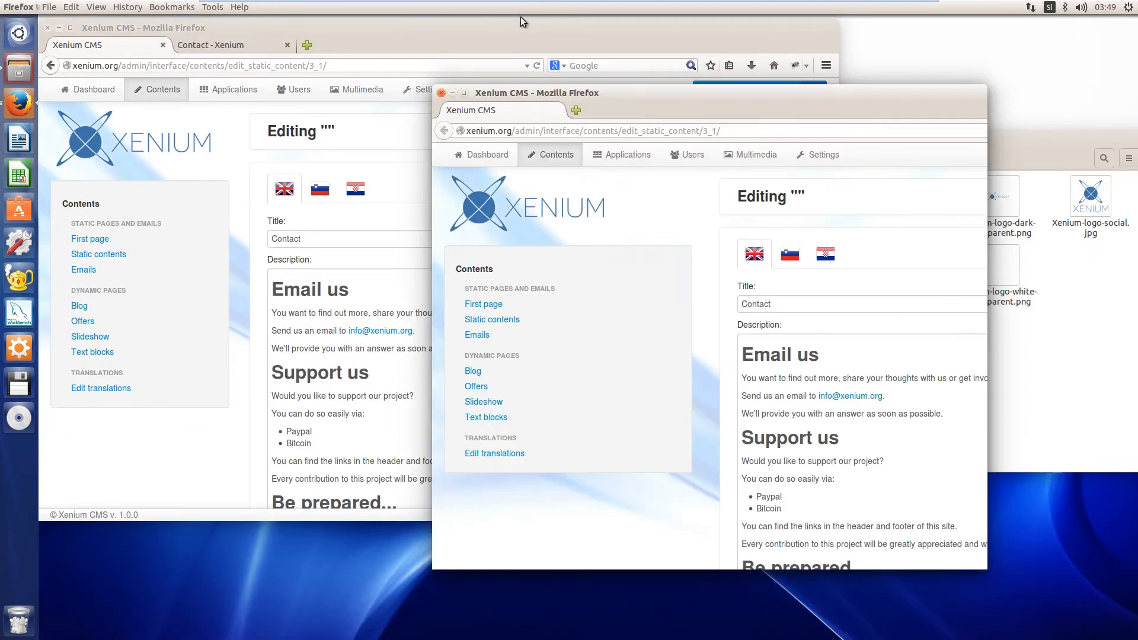
Reload the public Contact page in the original window and check its Email us paragraph for the added sentence
click(414, 30)
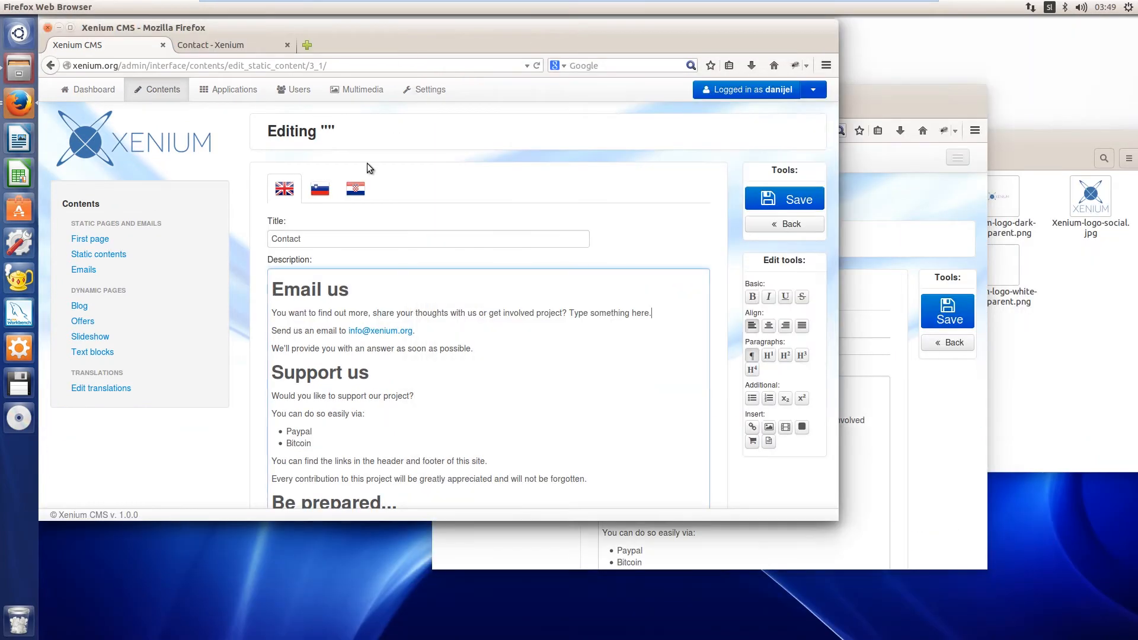
click(218, 48)
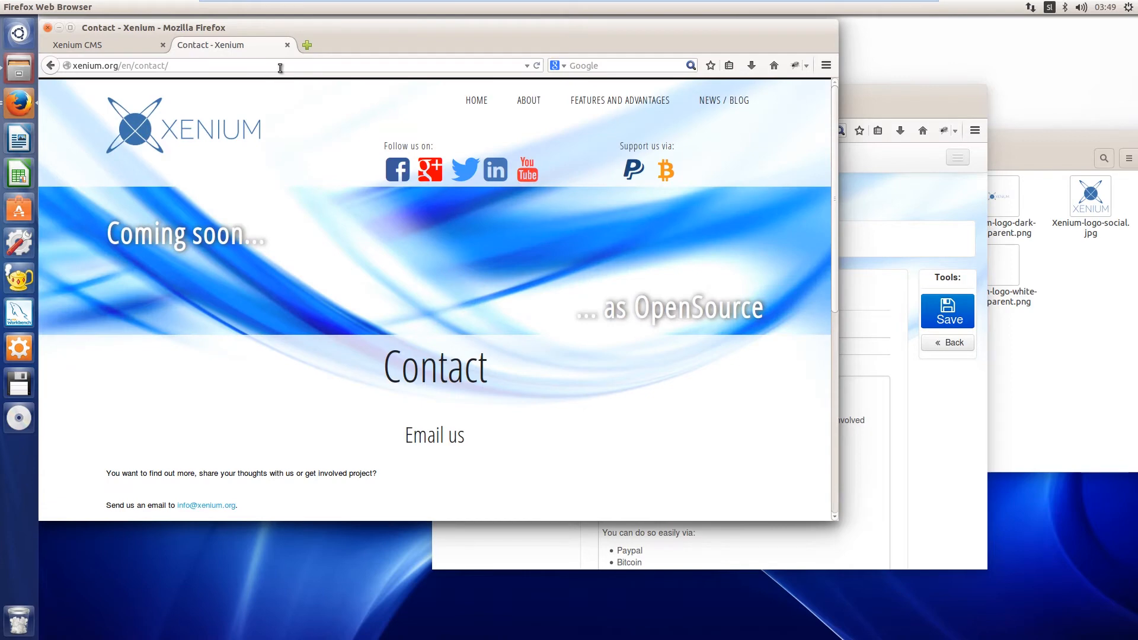
click(280, 67)
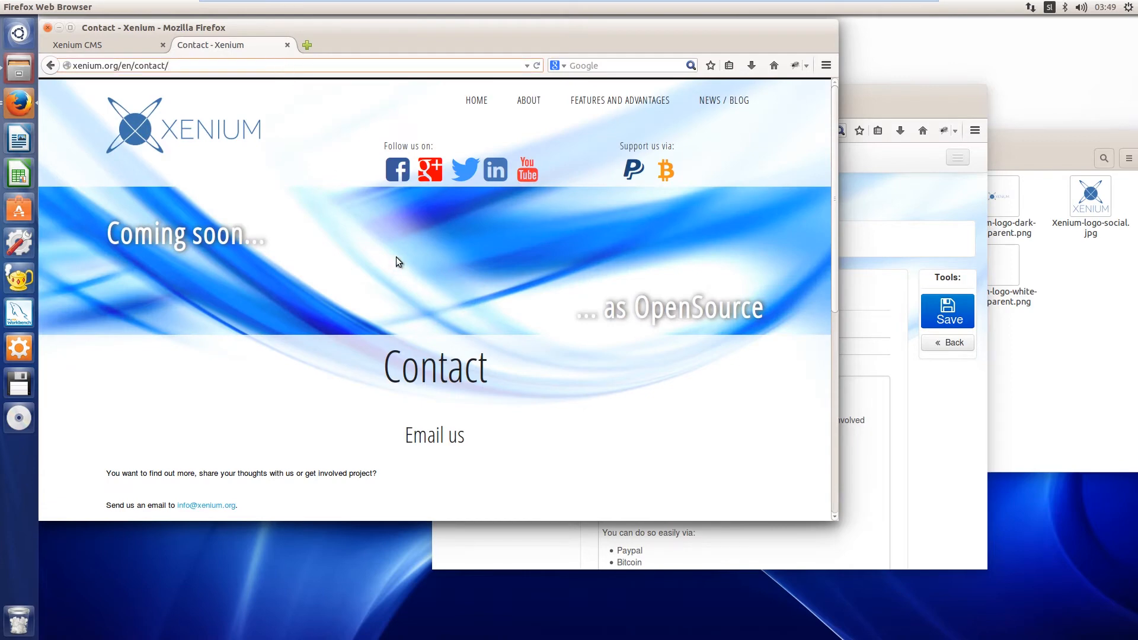
key(Return)
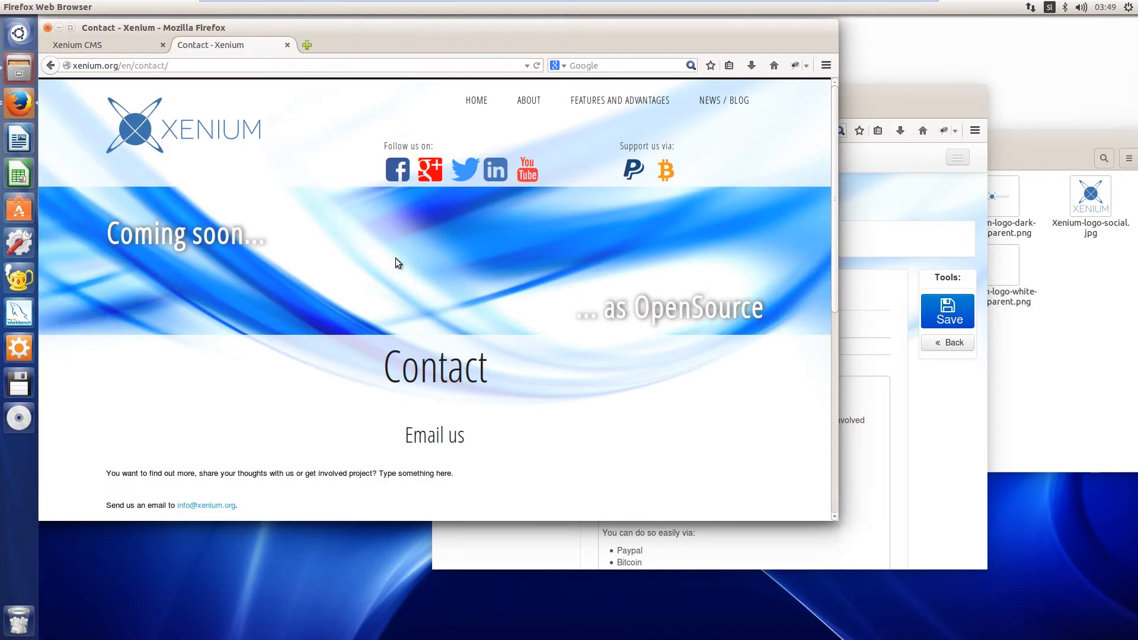
drag(456, 472, 378, 476)
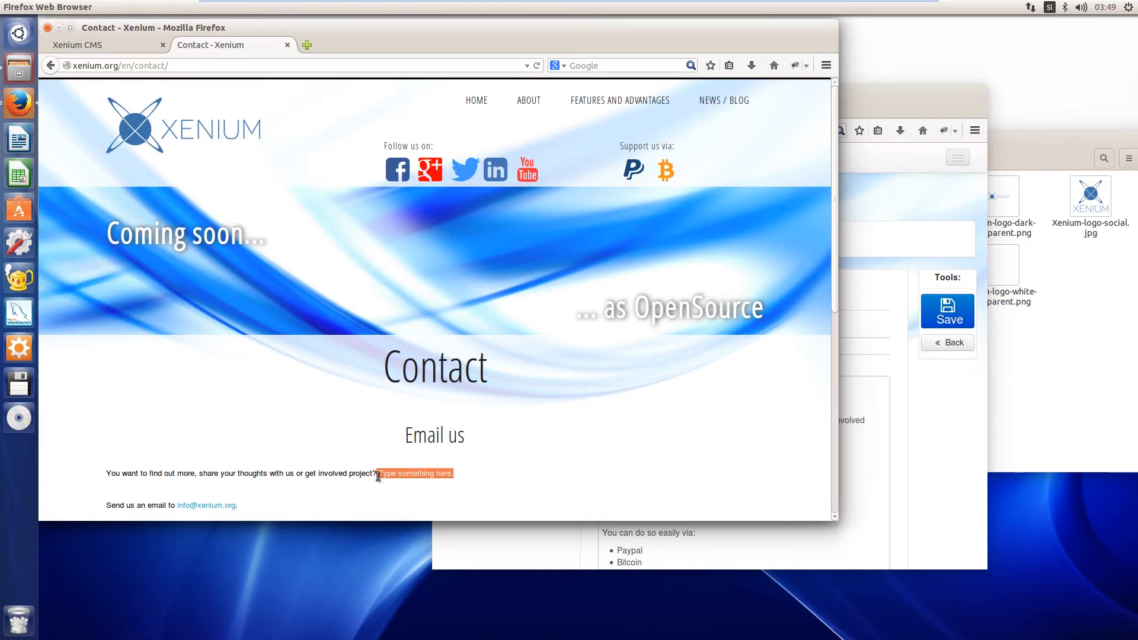
Delete "Type something here." from the description in the second window and save the Contact page from the original window
click(788, 134)
click(917, 95)
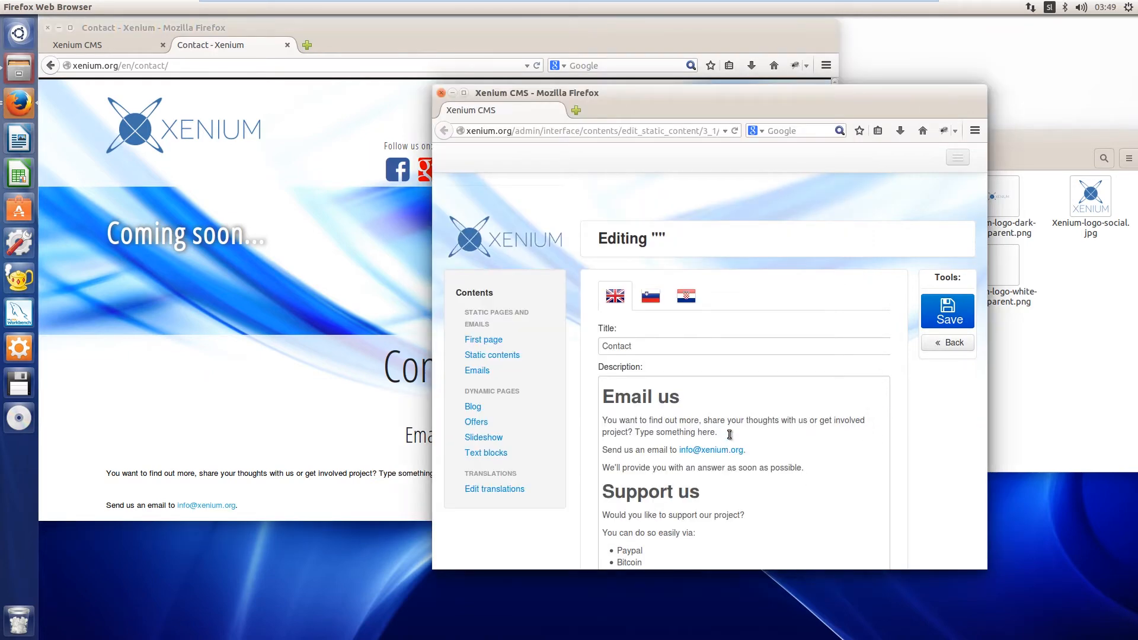
drag(729, 433, 633, 434)
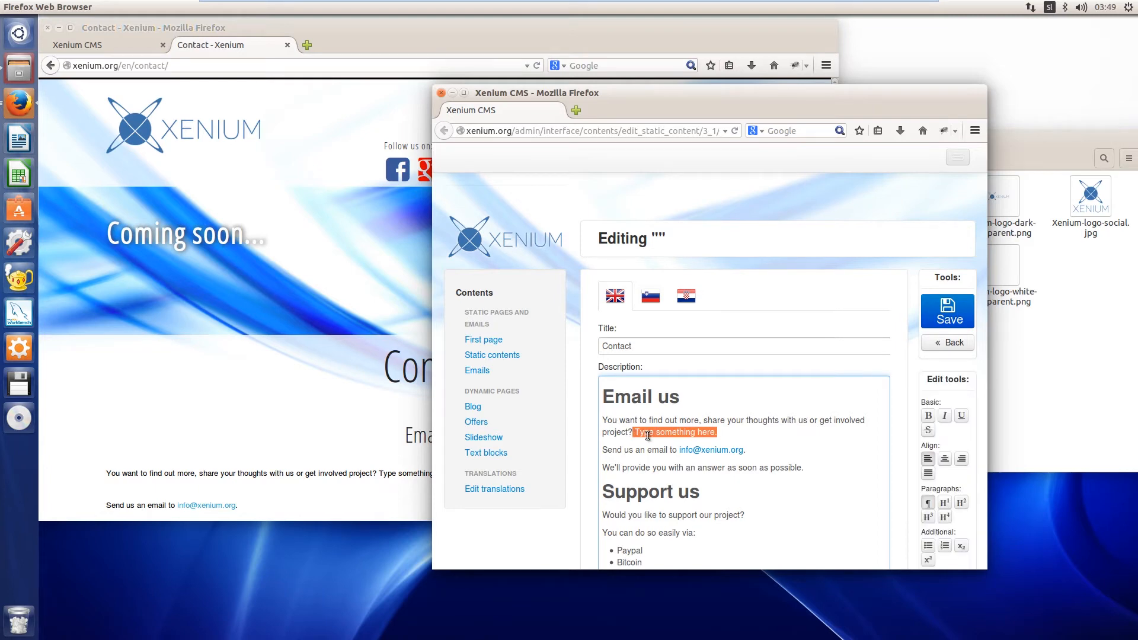
key(BackSpace)
click(113, 45)
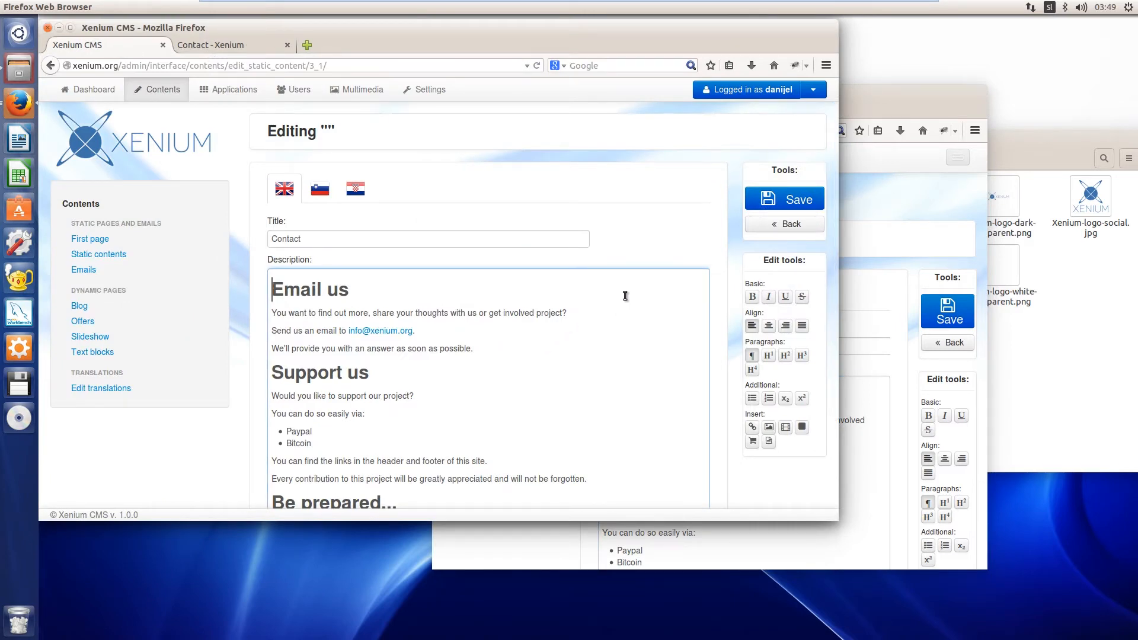
click(793, 201)
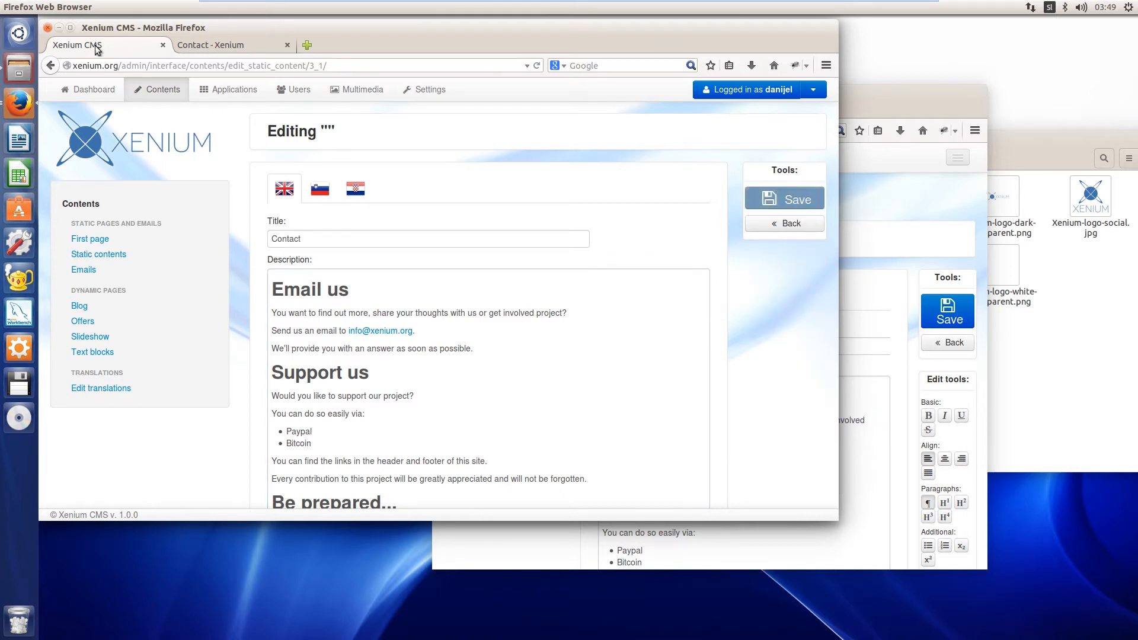
Reload the public Contact page again to check the Email us paragraph after the deletion
click(206, 44)
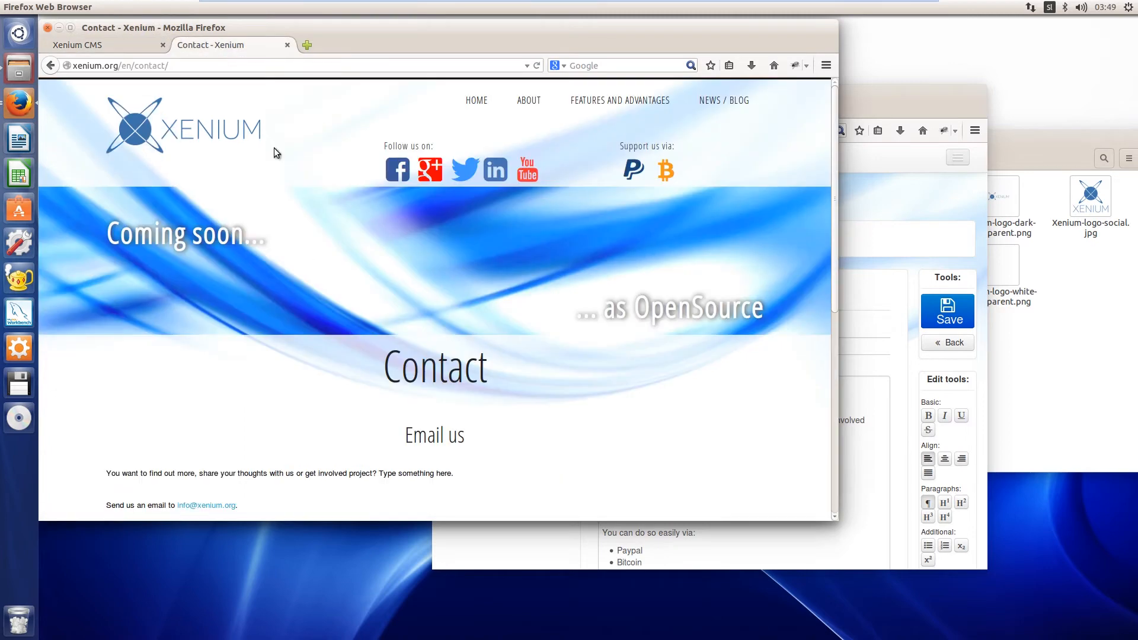
click(221, 67)
key(Return)
Insert the image Xenium-logo-social-x.jpg from the file manager below the Email us heading in the Contact description
click(98, 51)
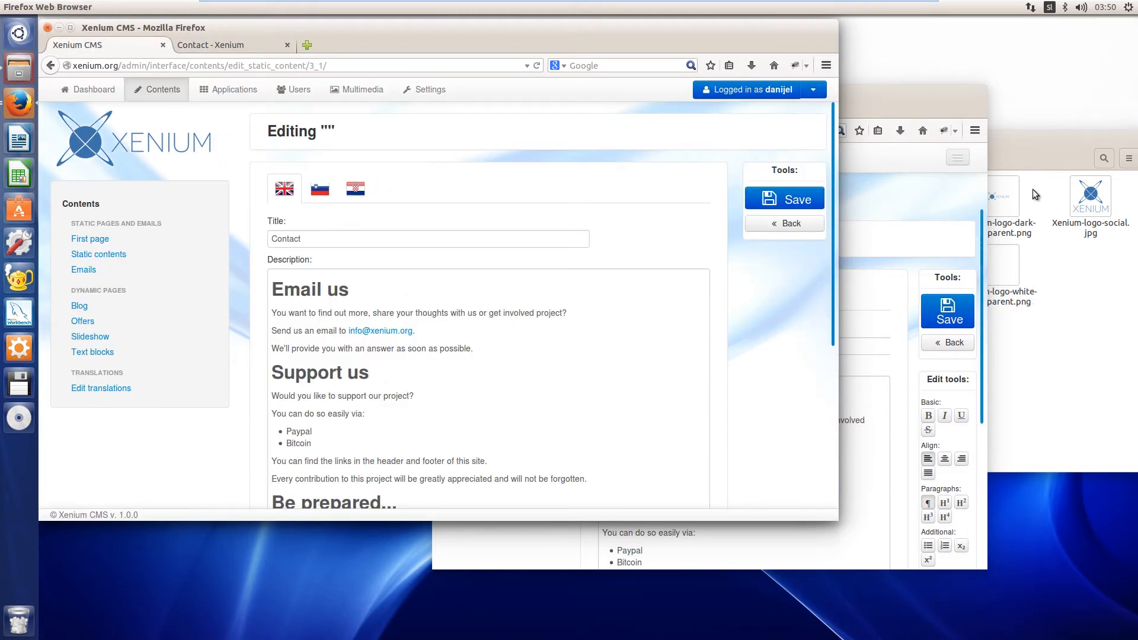
click(1033, 135)
drag(926, 141, 1053, 317)
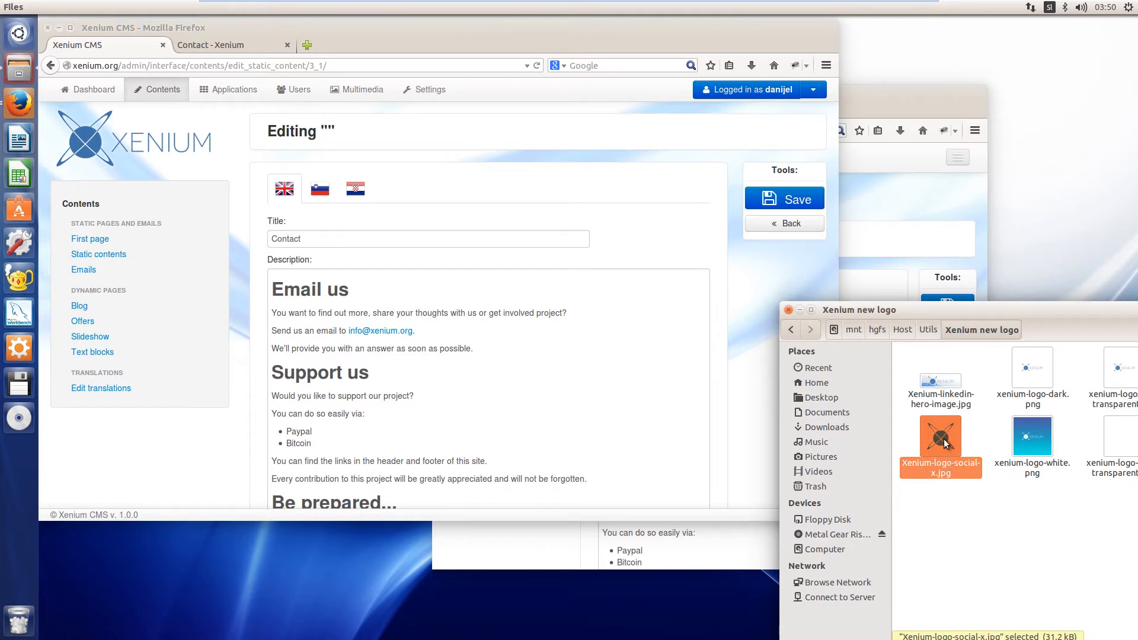
drag(944, 456, 313, 313)
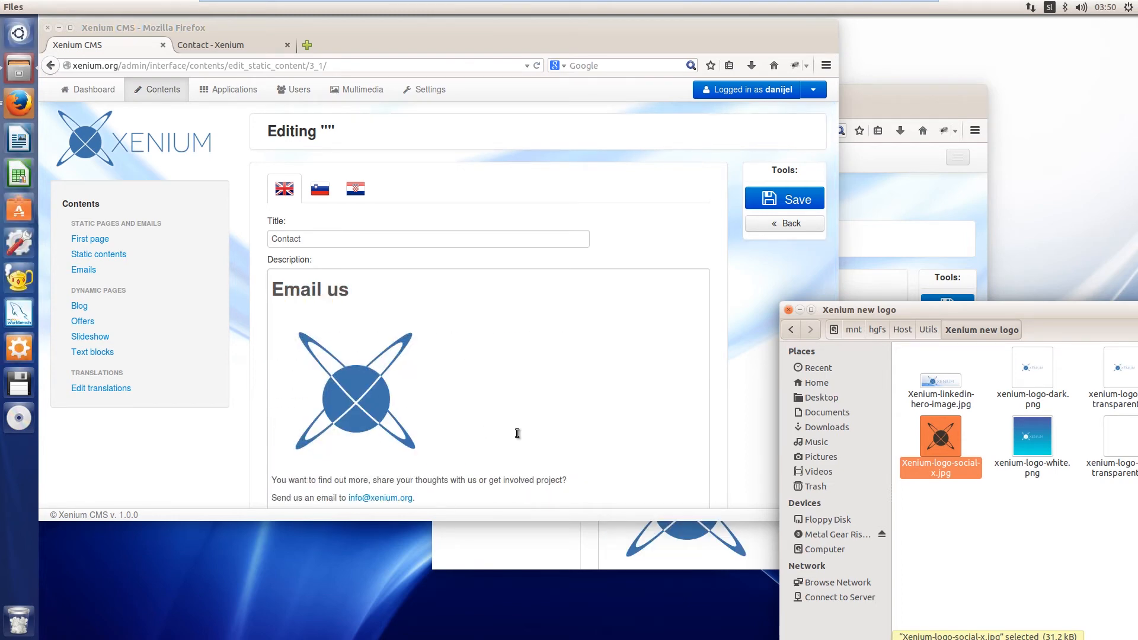
Place the second editor window beside the original and set the inserted logo image's floating to left in the original
drag(874, 91, 1061, 45)
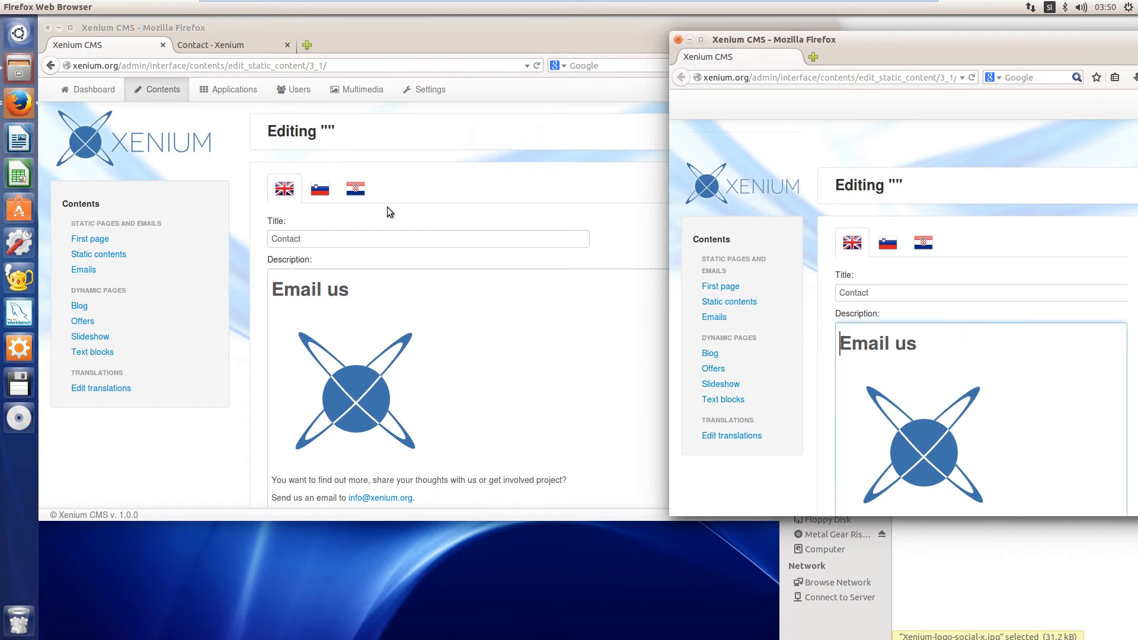
click(358, 27)
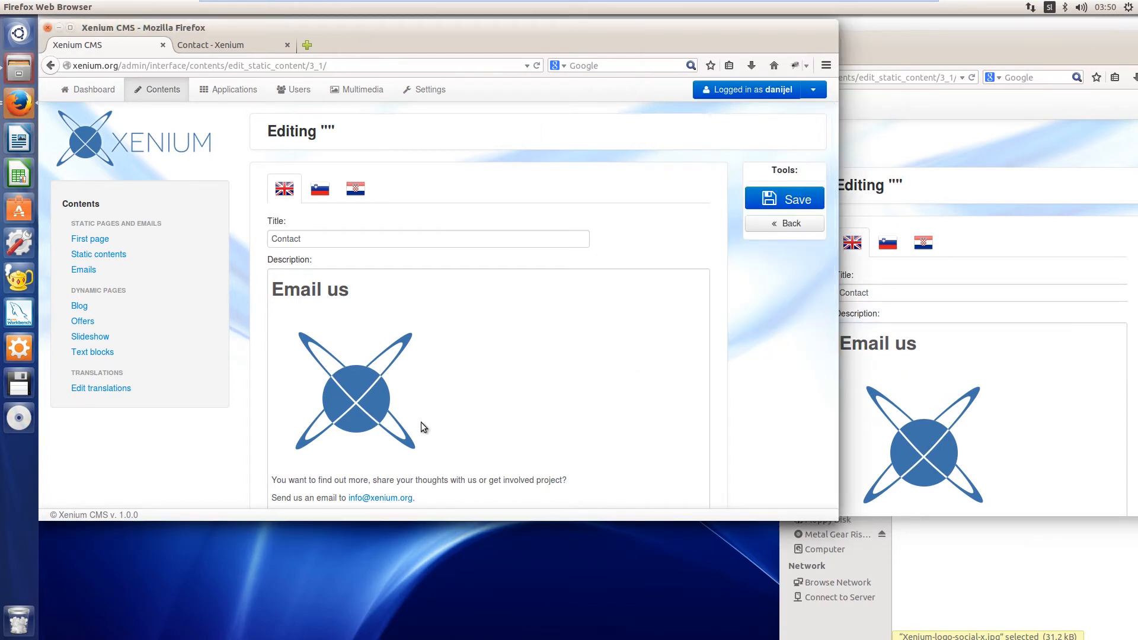
click(361, 385)
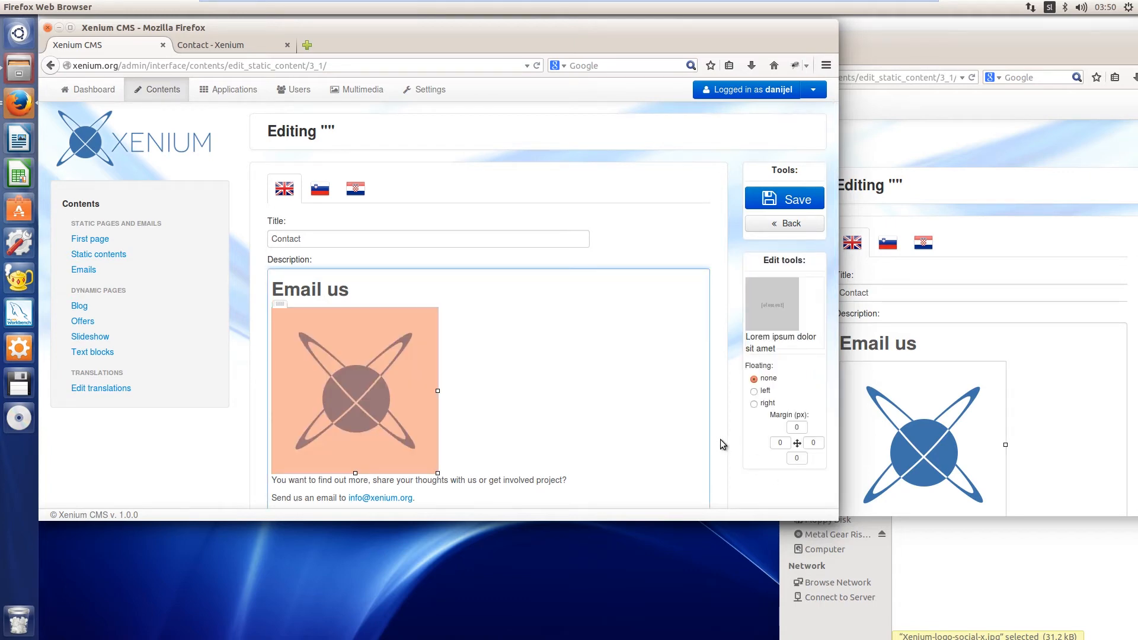
click(756, 393)
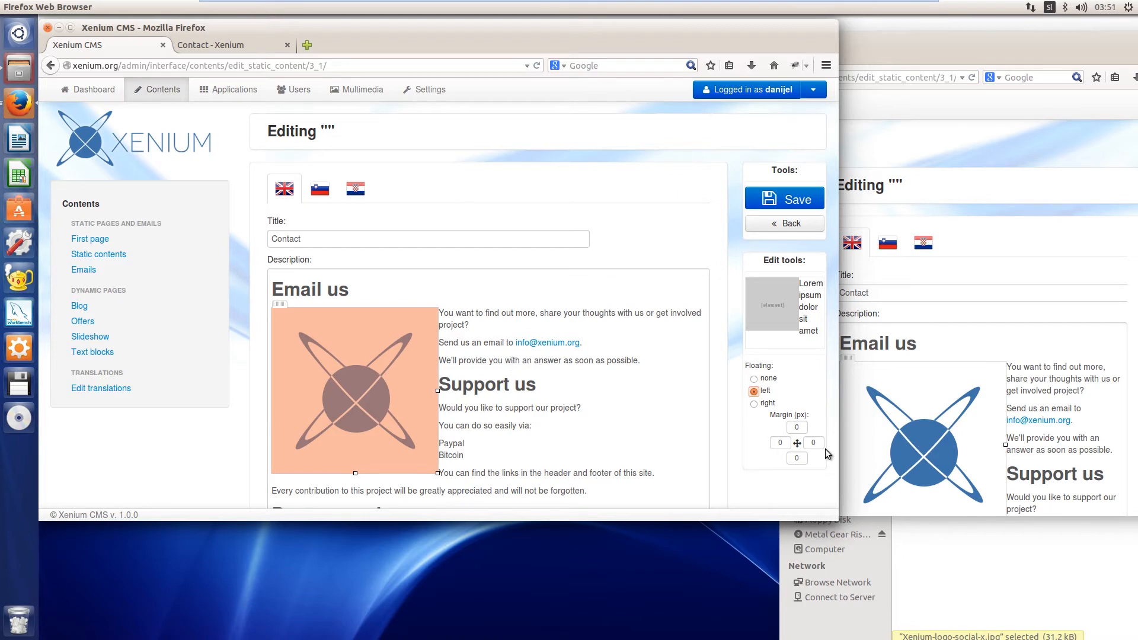
Set the floated logo image's right margin to 25 px in the original window's Contact description
click(807, 443)
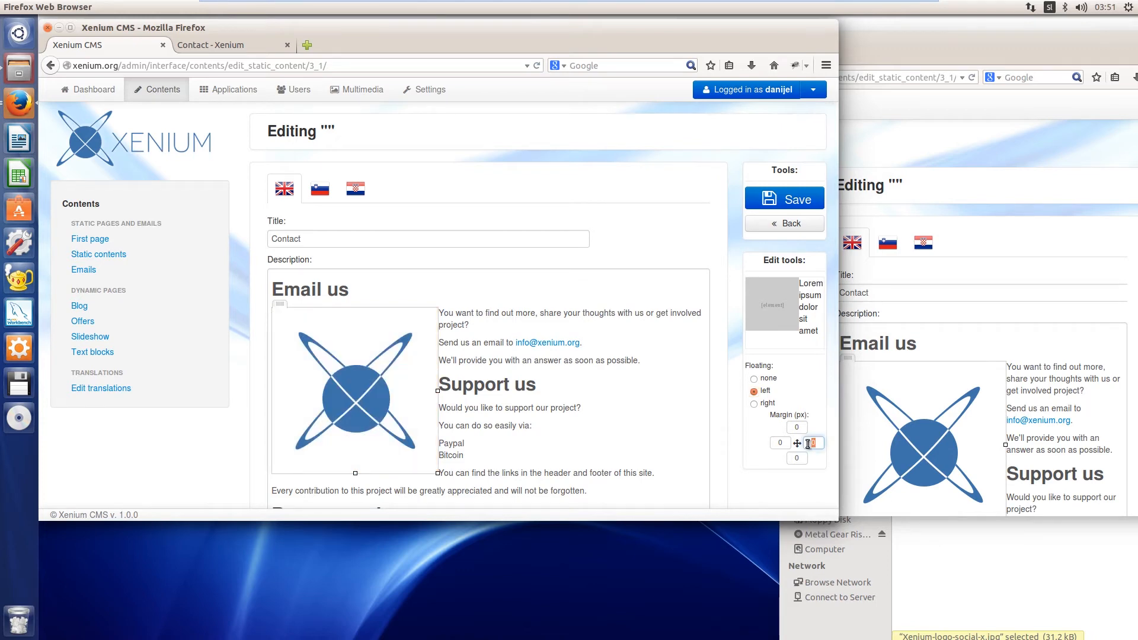
text(25)
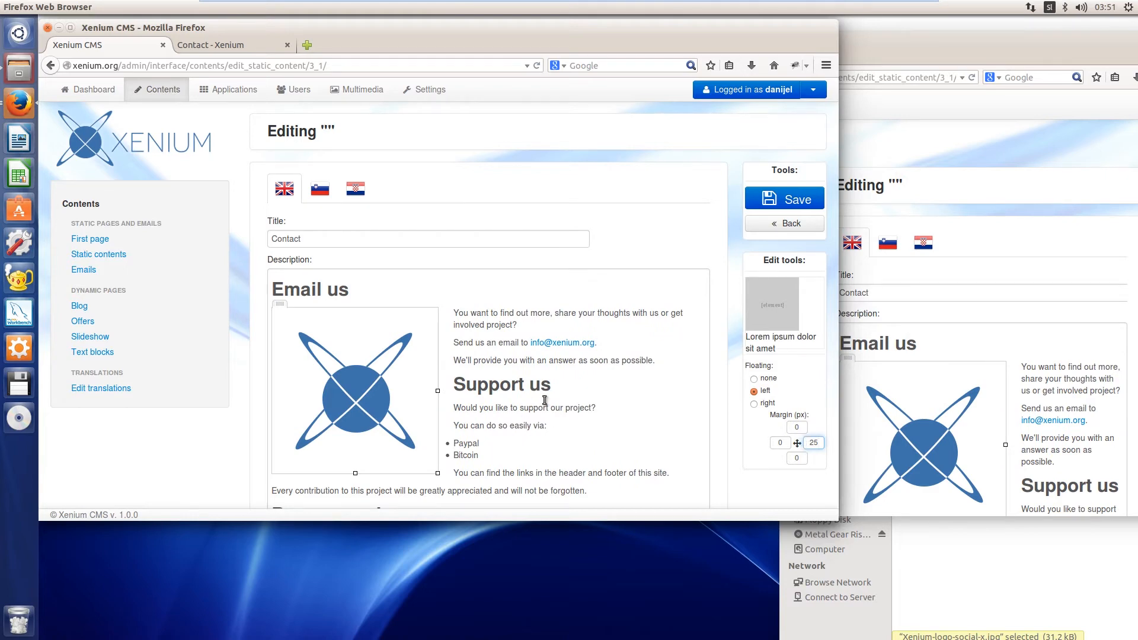
click(672, 363)
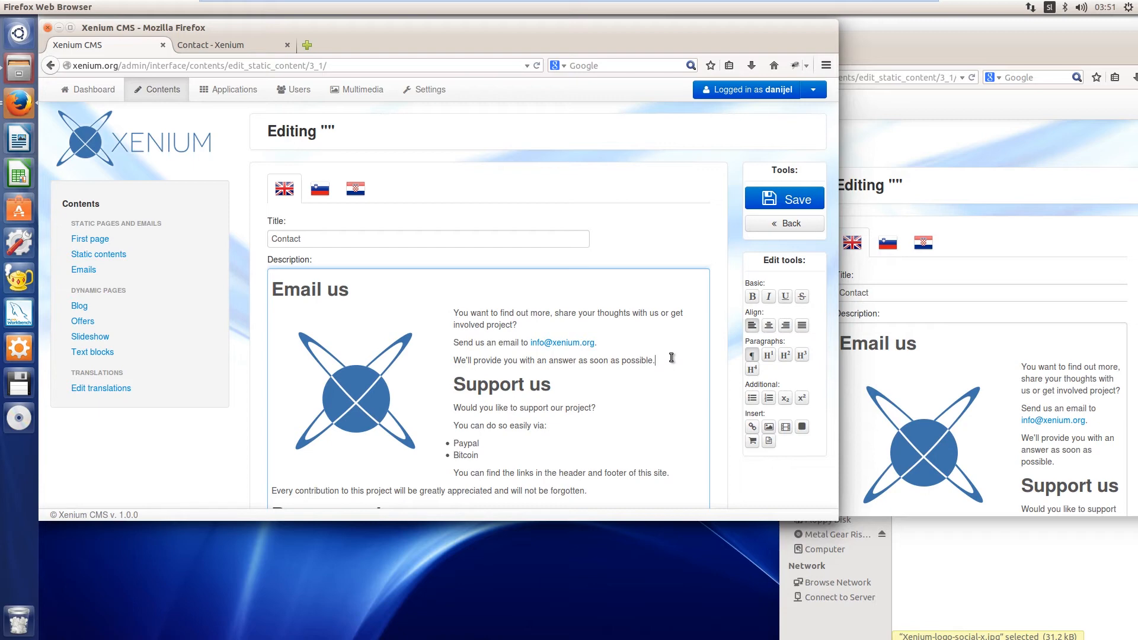
Delete the logo image from the Contact description in the original window
click(355, 381)
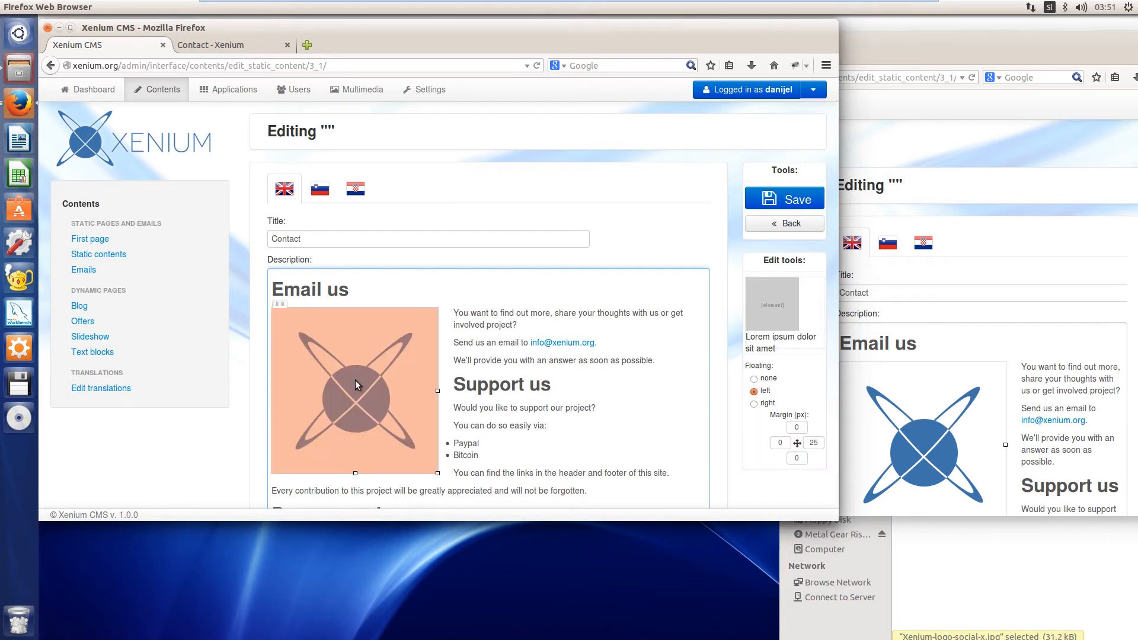
key(Delete)
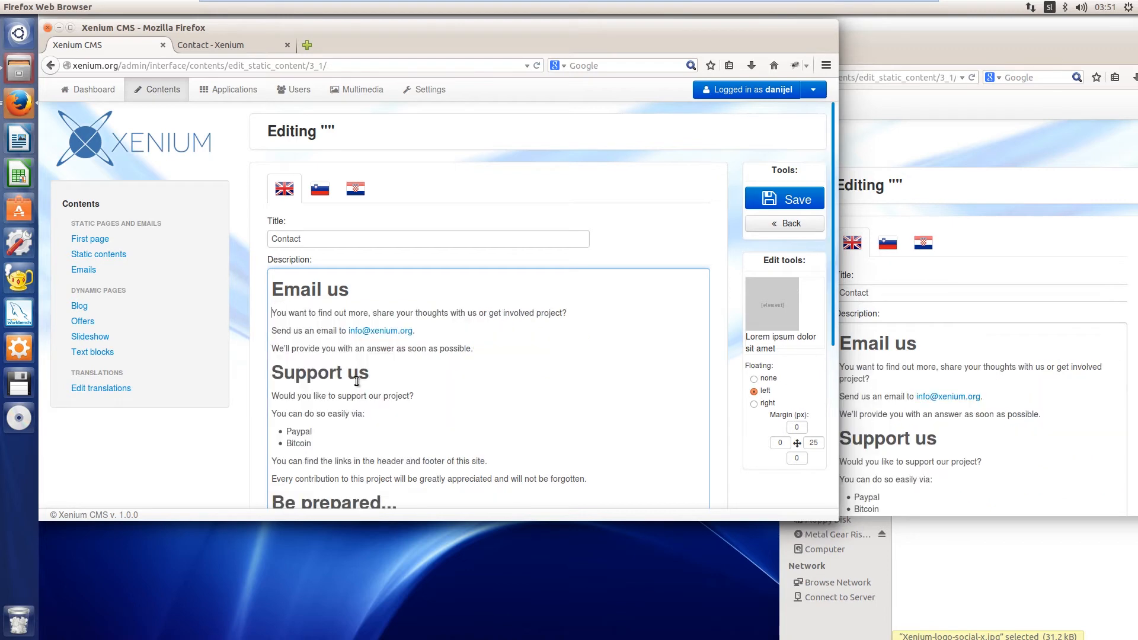
Make the word "involved" bold in the first Email us paragraph and check it in the second window
click(440, 333)
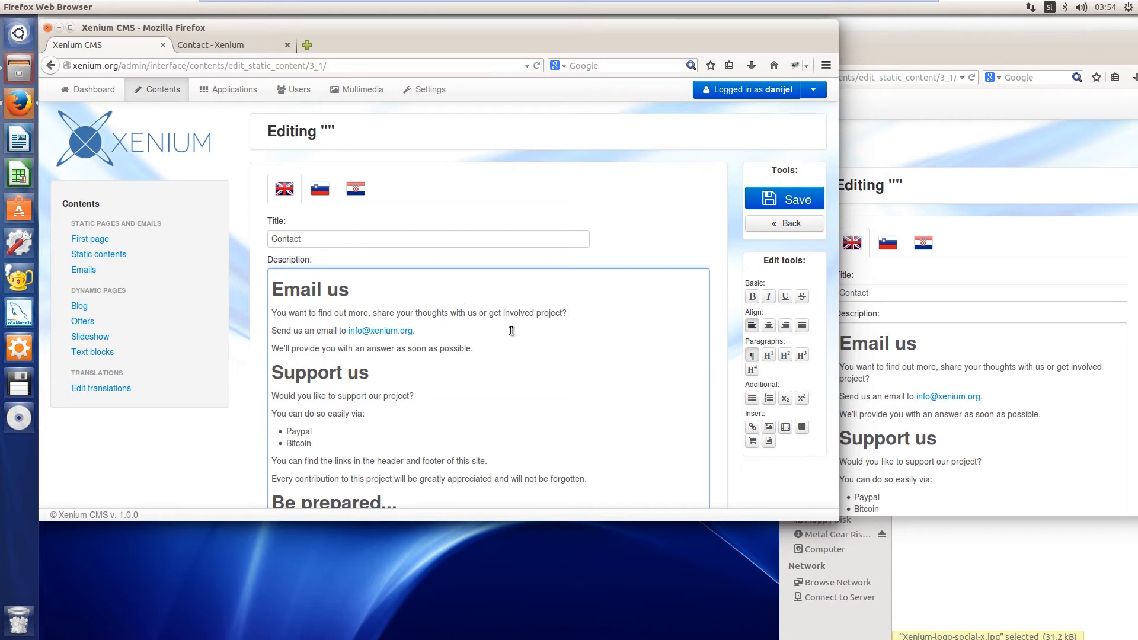
drag(535, 315, 508, 316)
key(ctrl+b)
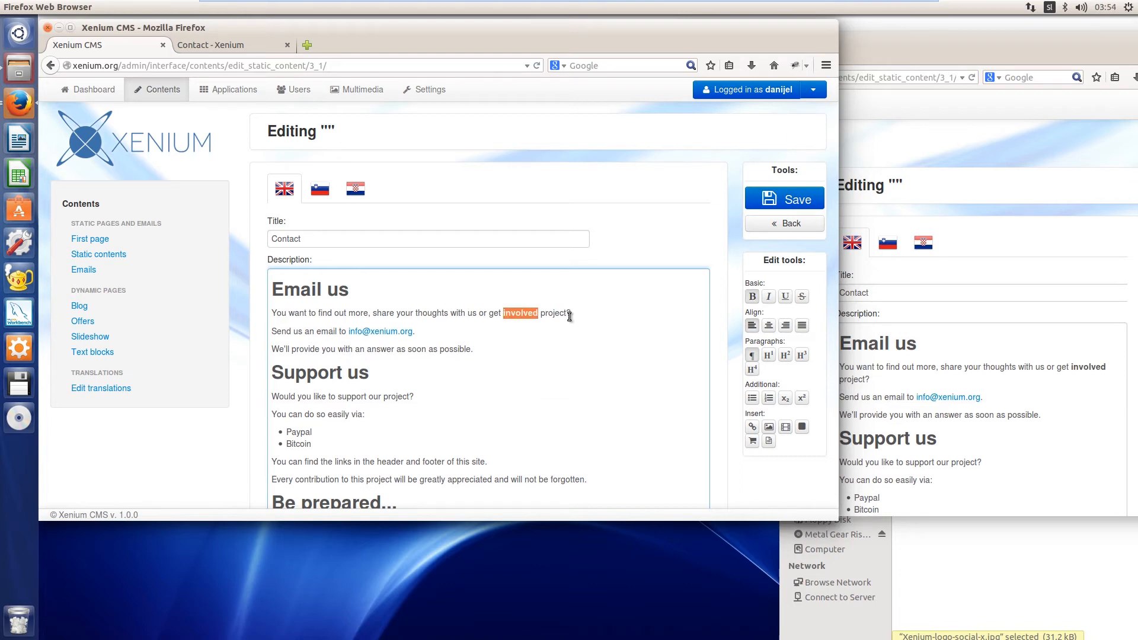
click(539, 315)
click(1090, 368)
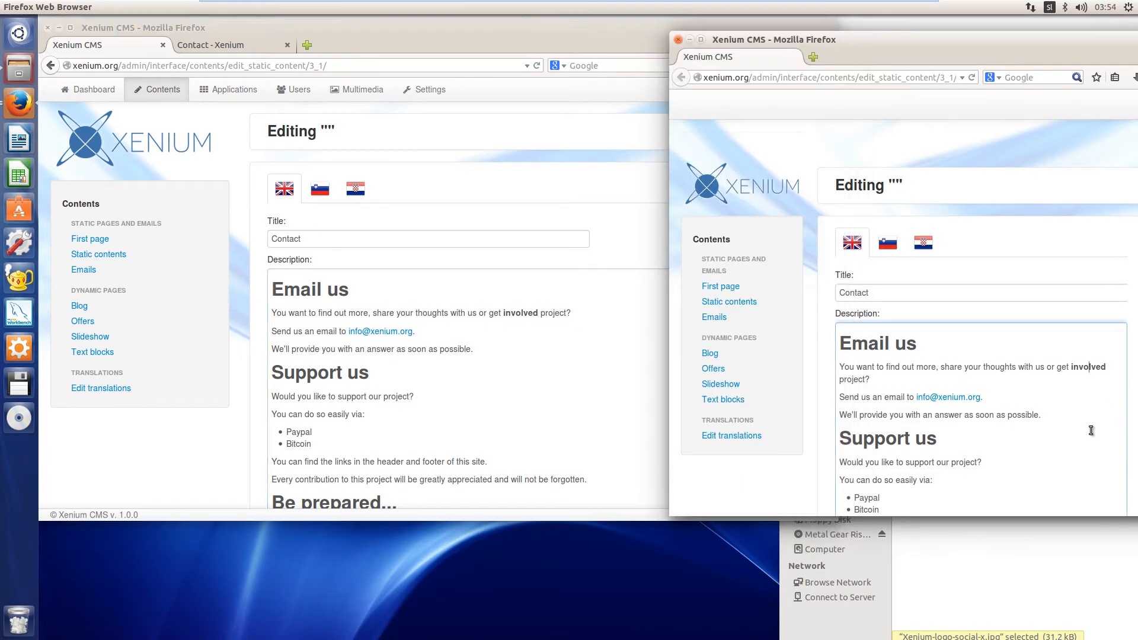
Remove the bold formatting from "involved" in the original window
click(523, 313)
drag(540, 314, 507, 315)
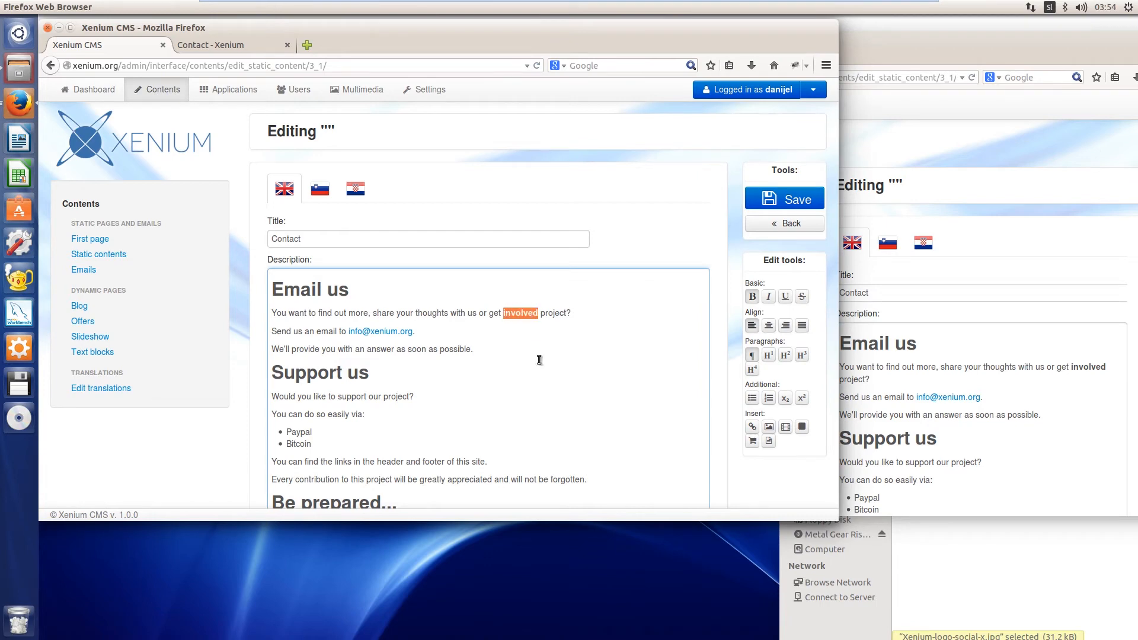
key(ctrl+b)
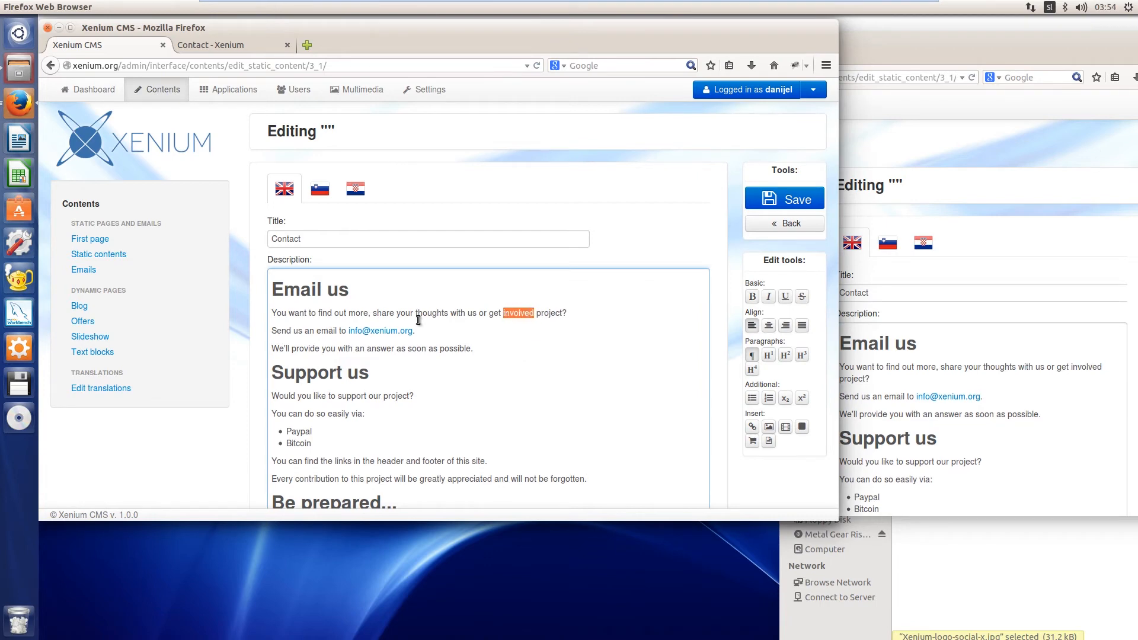
Format the first paragraph under Email us as Heading 4 and check it in the second window
click(349, 314)
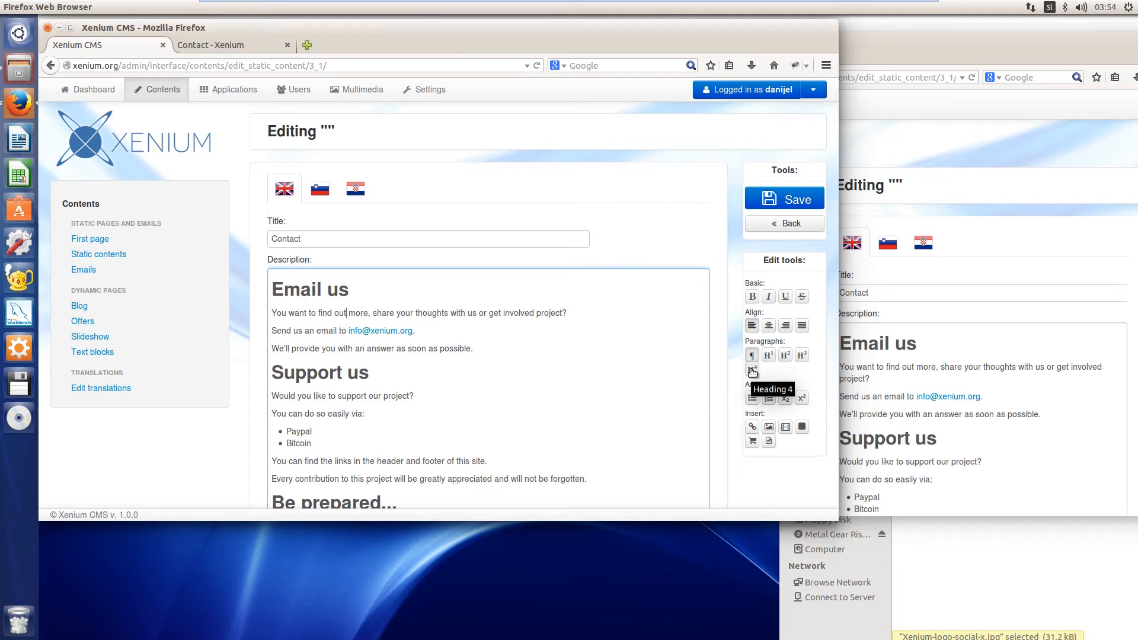
click(501, 314)
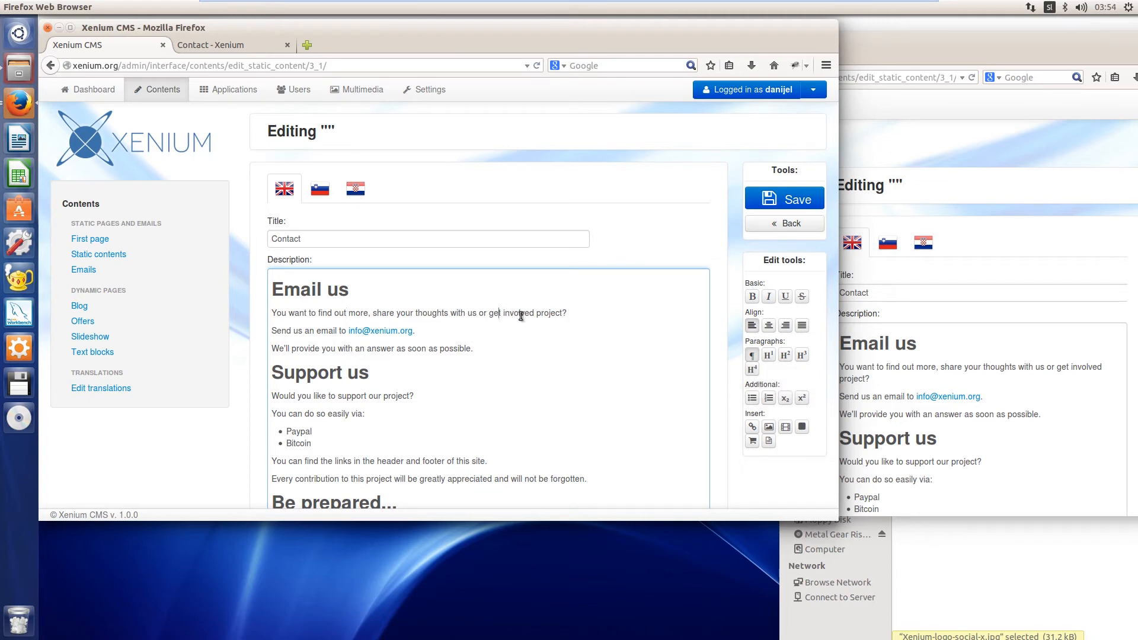
click(752, 370)
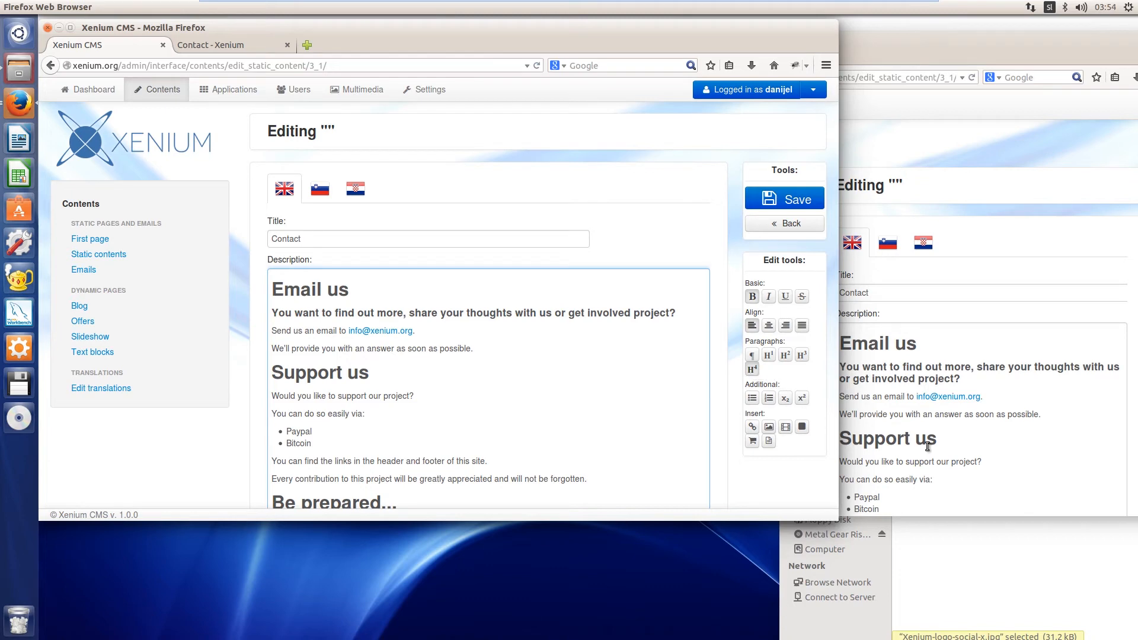
click(972, 379)
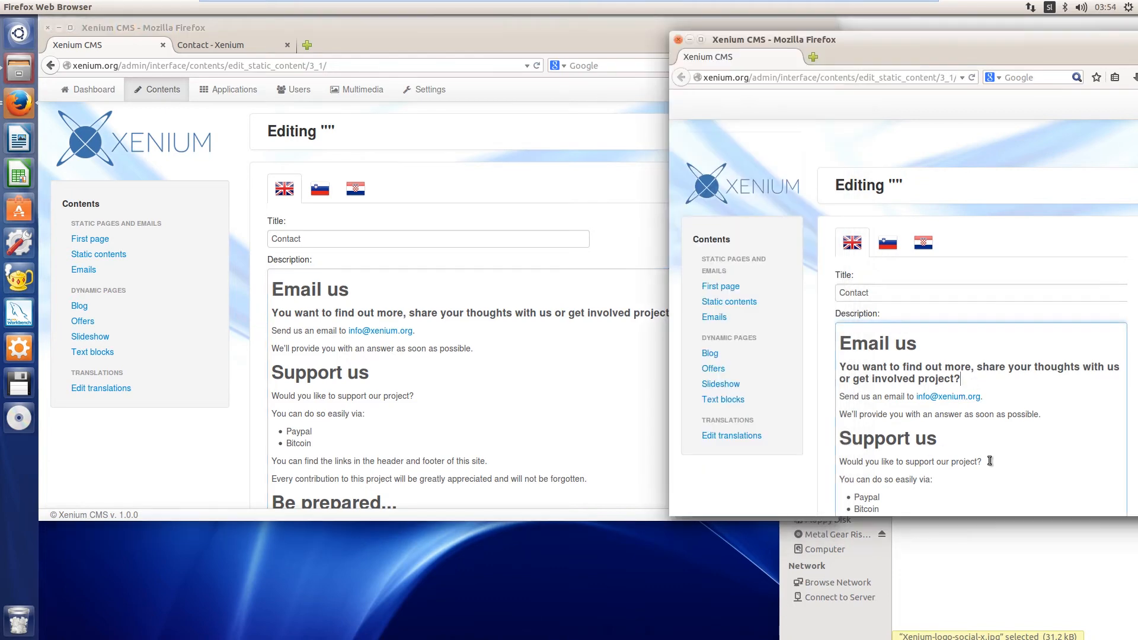
Change the Heading 4 line under Email us back to a normal paragraph in the original window
click(360, 299)
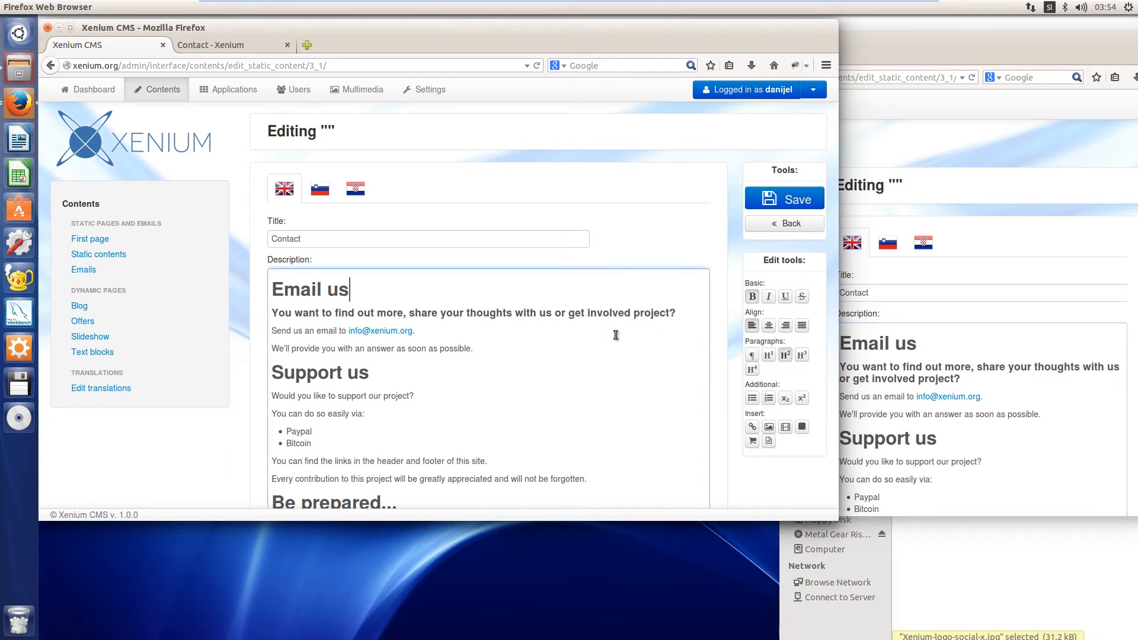
click(577, 315)
click(752, 355)
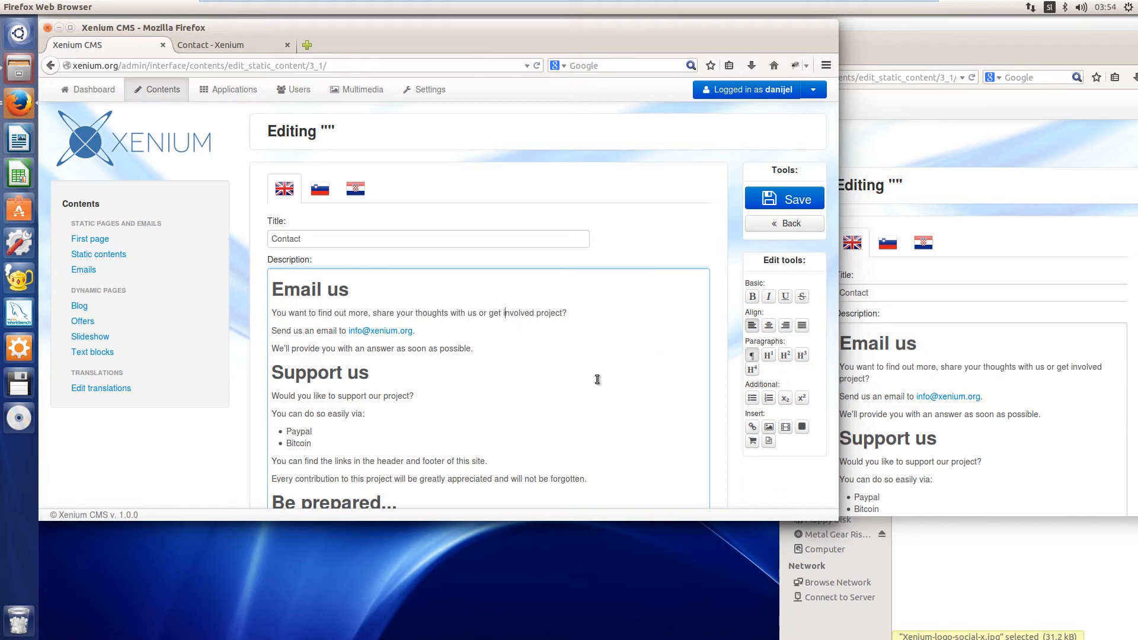
Reapply Heading 4 to the first Email us paragraph, then restore it to a normal paragraph from the second window
click(752, 370)
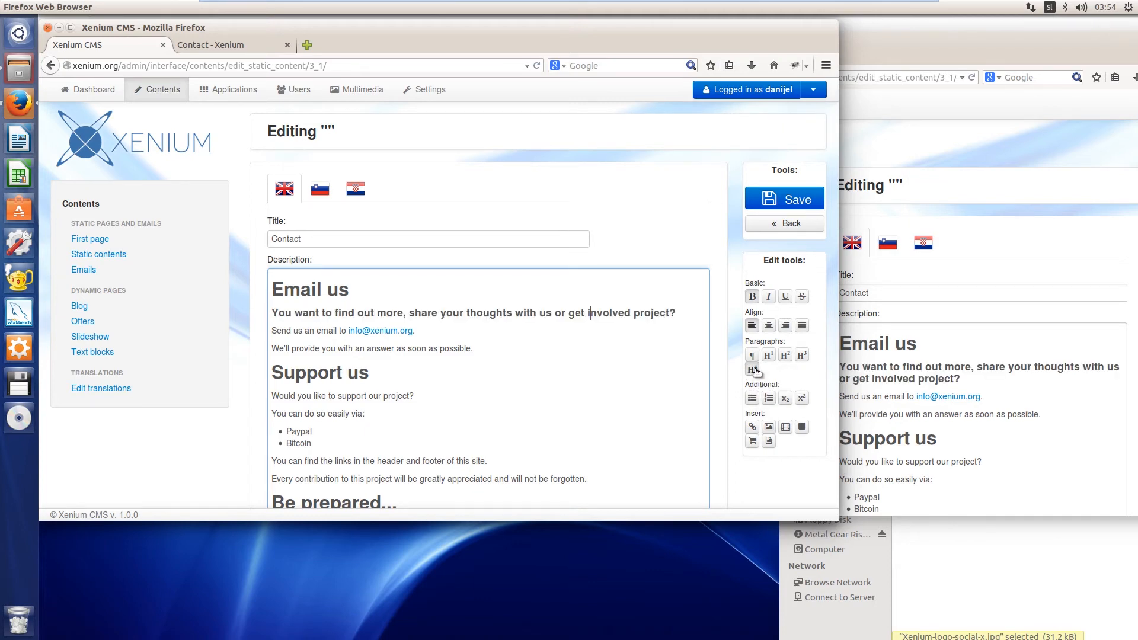
click(996, 371)
drag(989, 48, 751, 58)
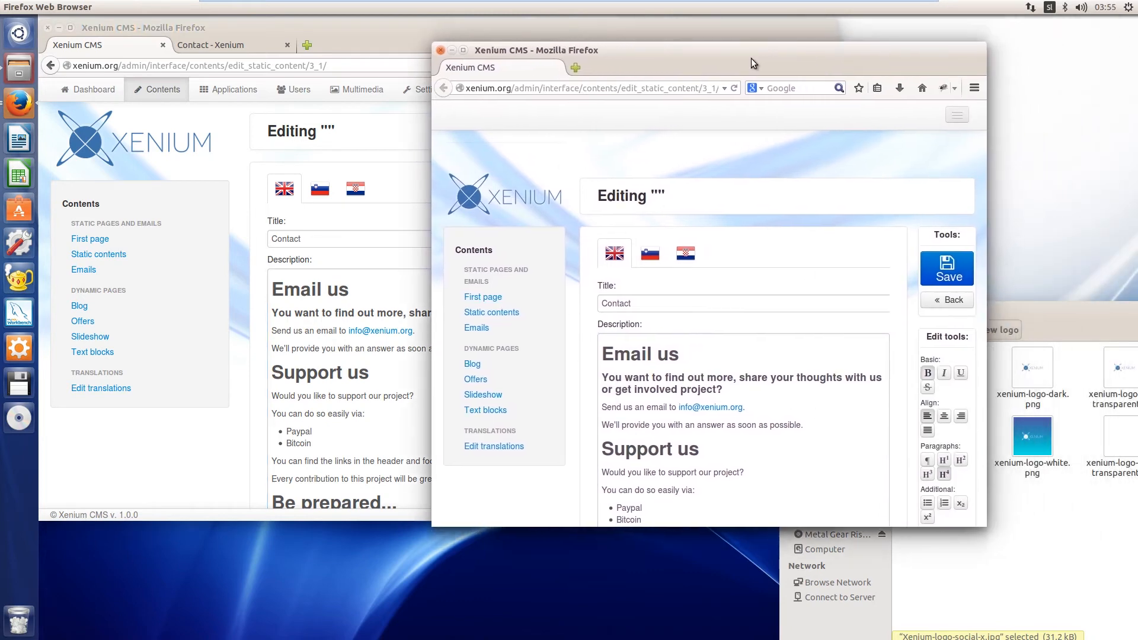
click(928, 460)
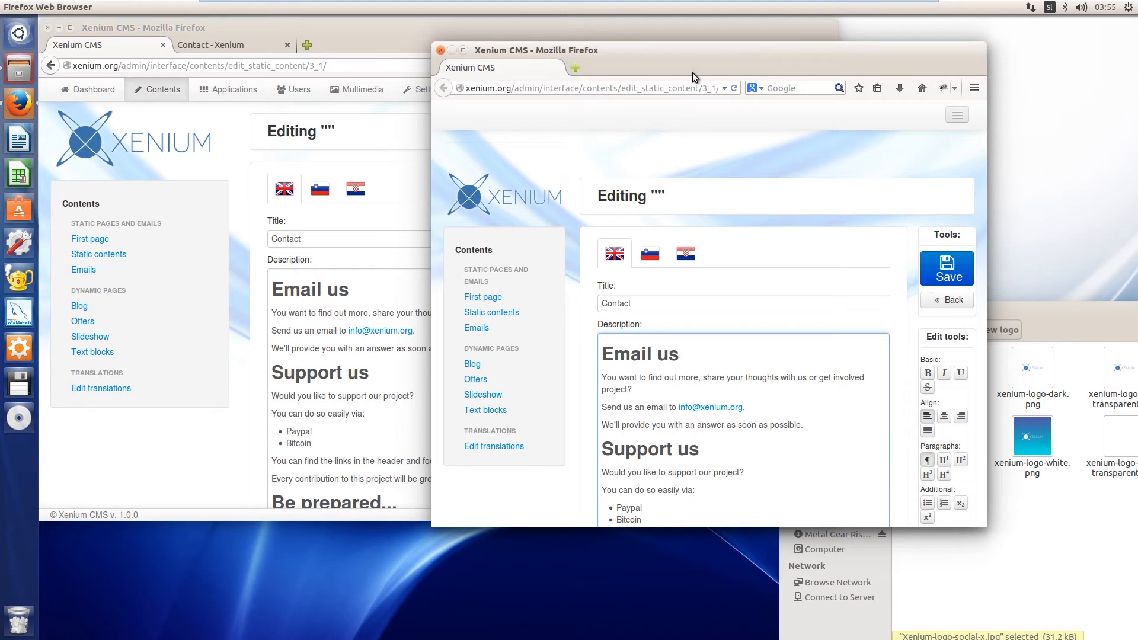
Move the second editor window back beside the original and widen the original window slightly
drag(688, 63, 971, 59)
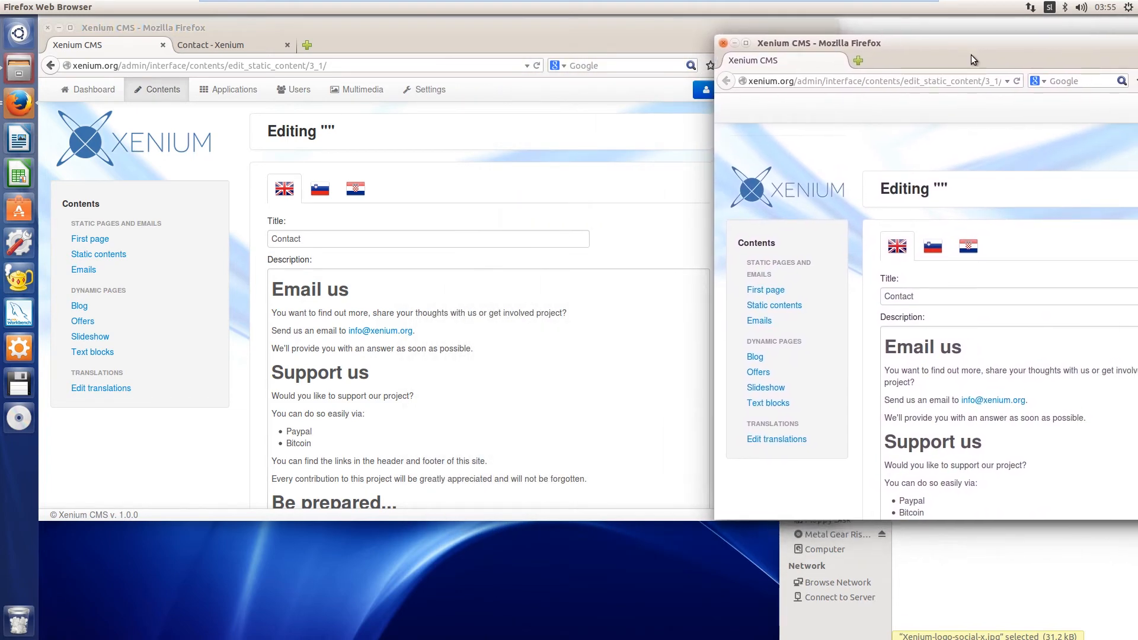
click(531, 34)
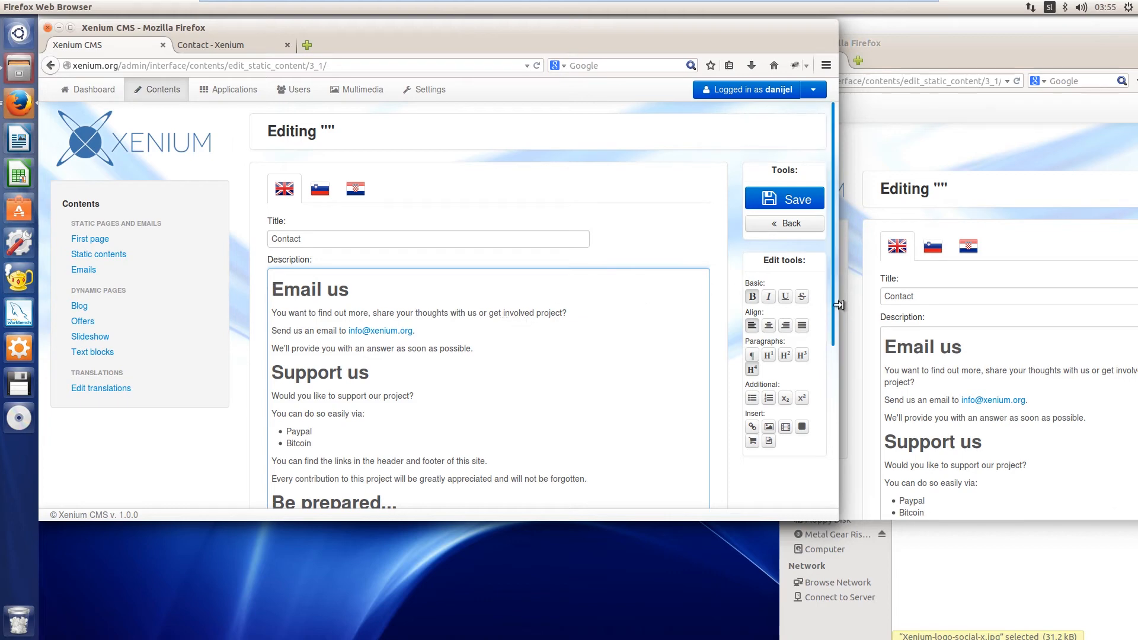
drag(836, 301, 854, 300)
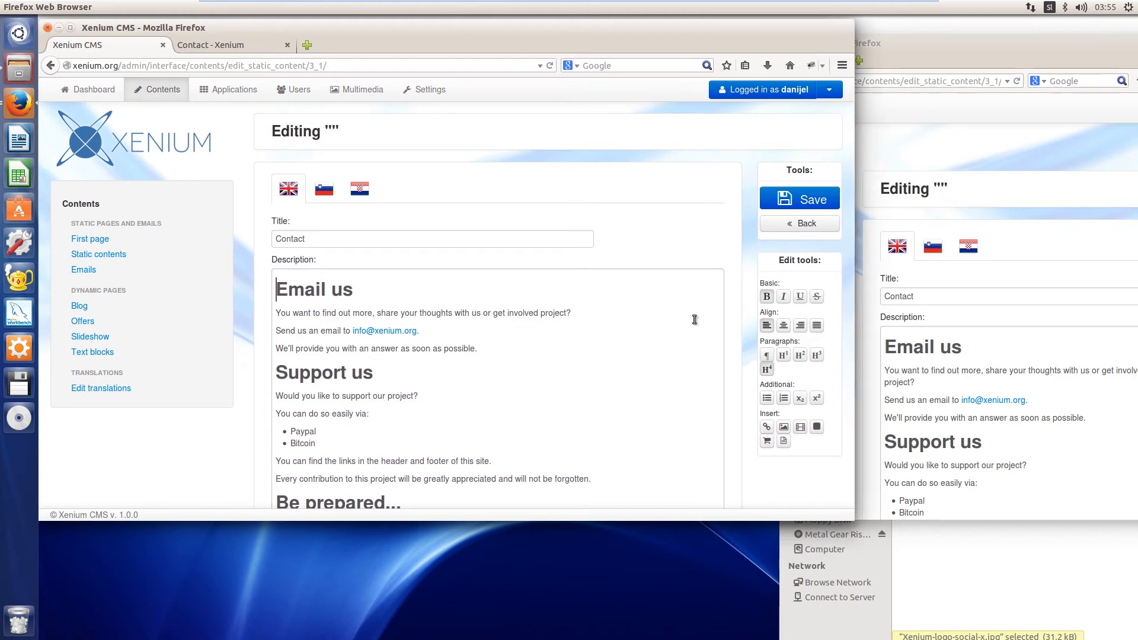
Turn the words "involved project" in the first Email us paragraph into a link, keeping the second window's text in view
drag(567, 314, 511, 317)
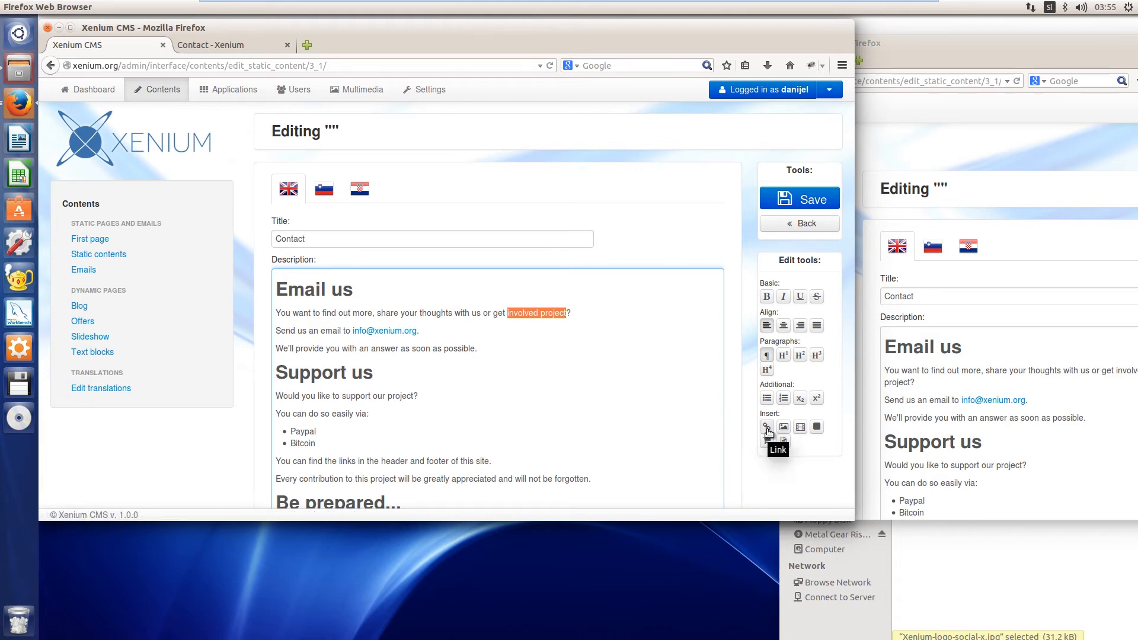
drag(1018, 43, 1008, 41)
click(639, 437)
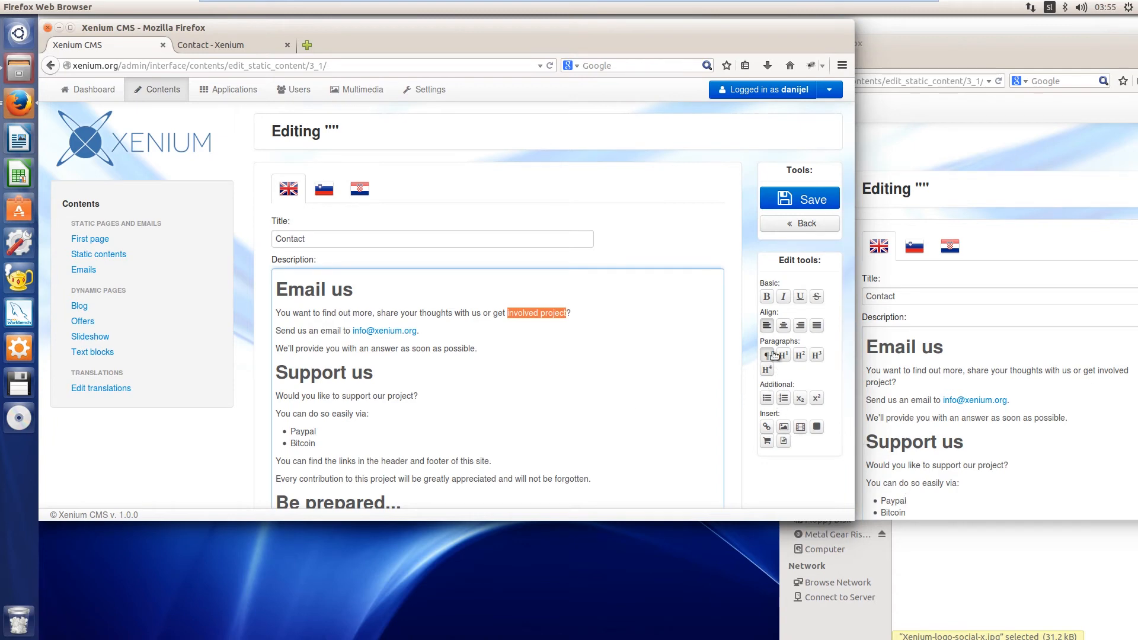
click(767, 430)
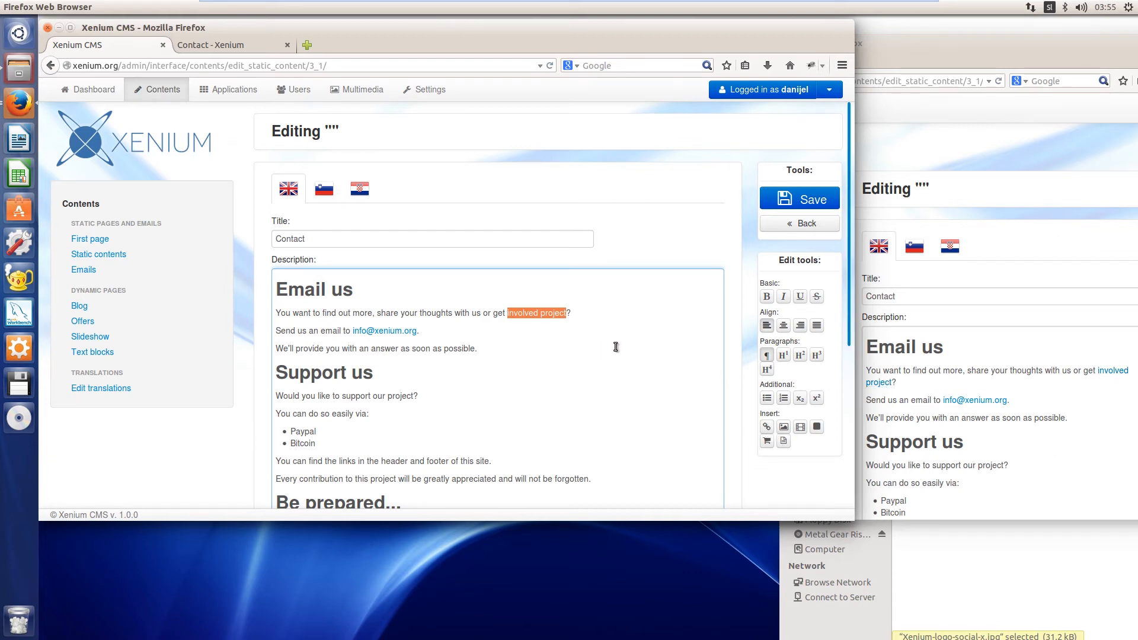
click(537, 312)
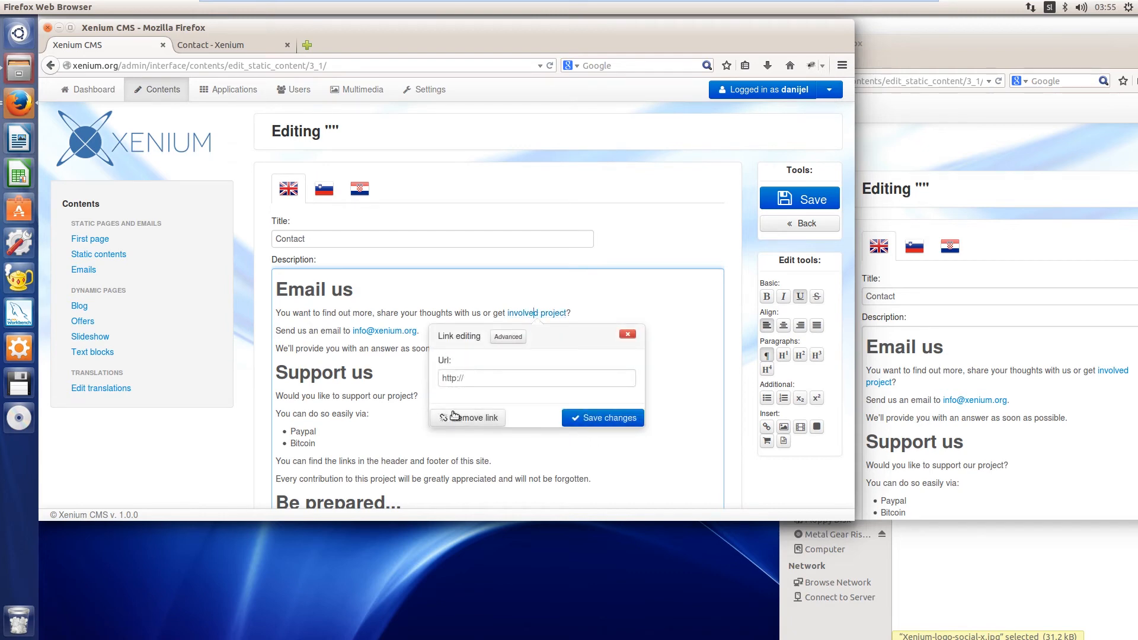
click(483, 383)
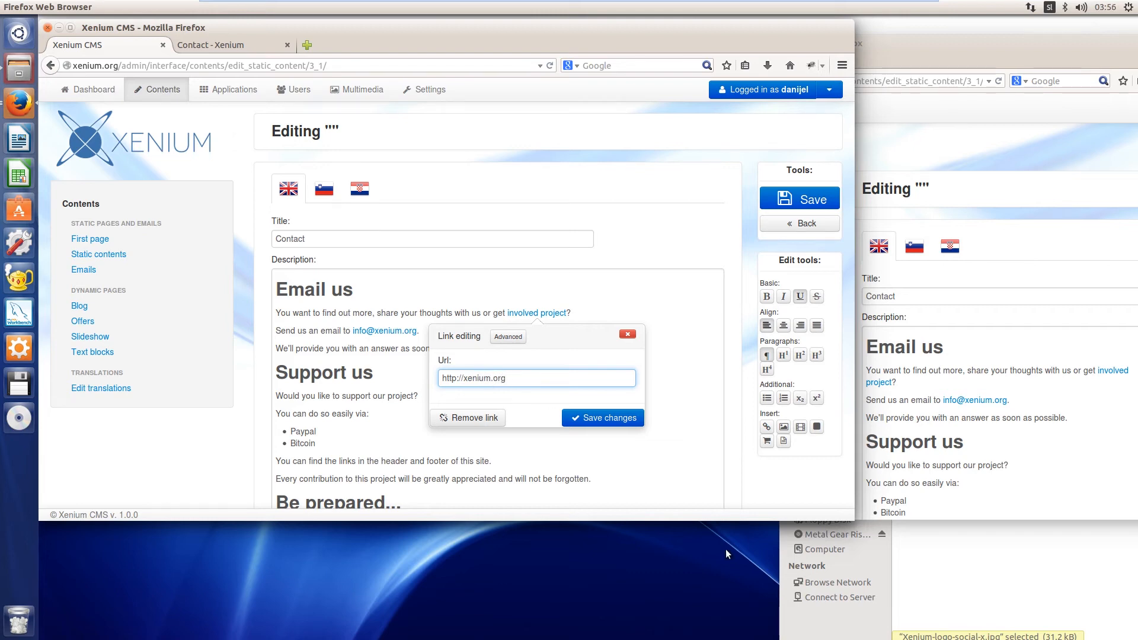
click(614, 418)
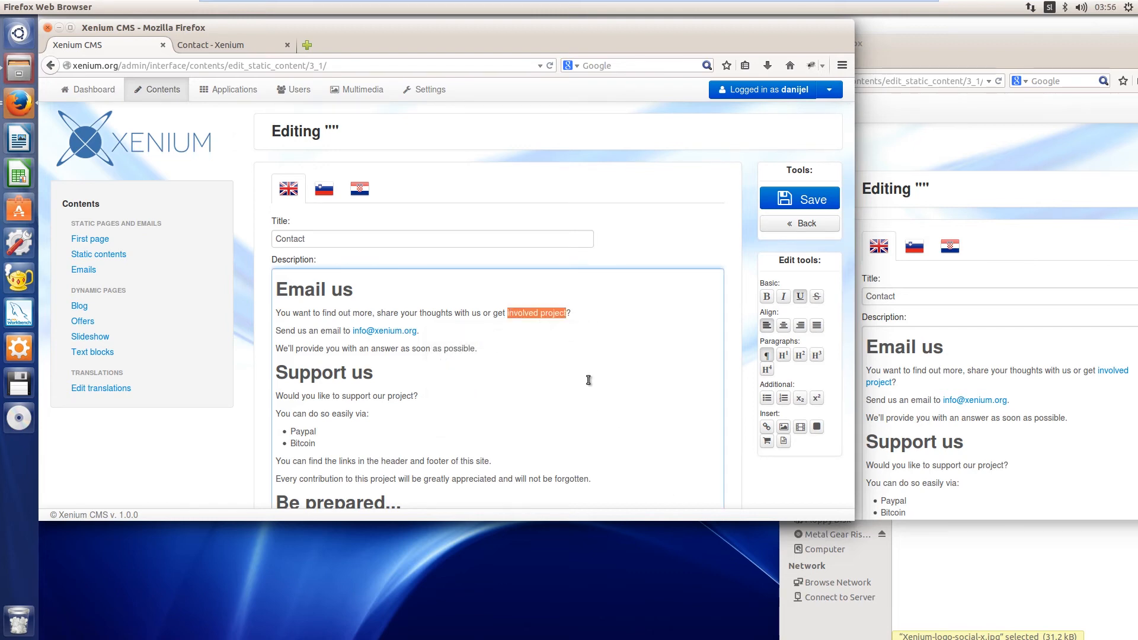
click(581, 312)
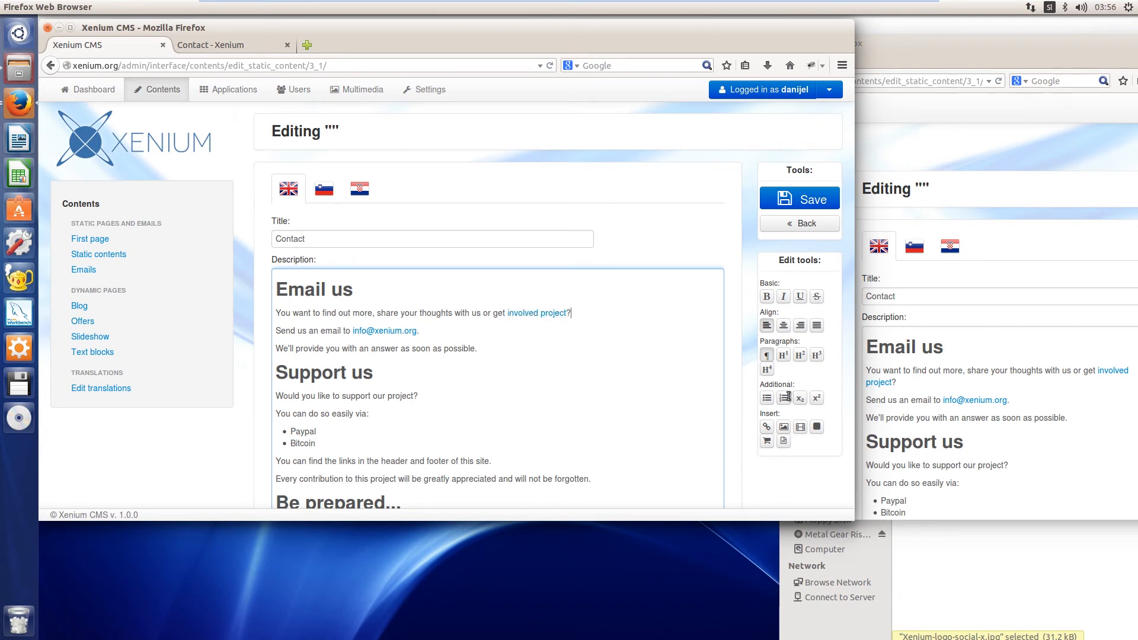
Widen the second editor window, bring it fully into view and open its "involved project" link to check the URL
click(1001, 344)
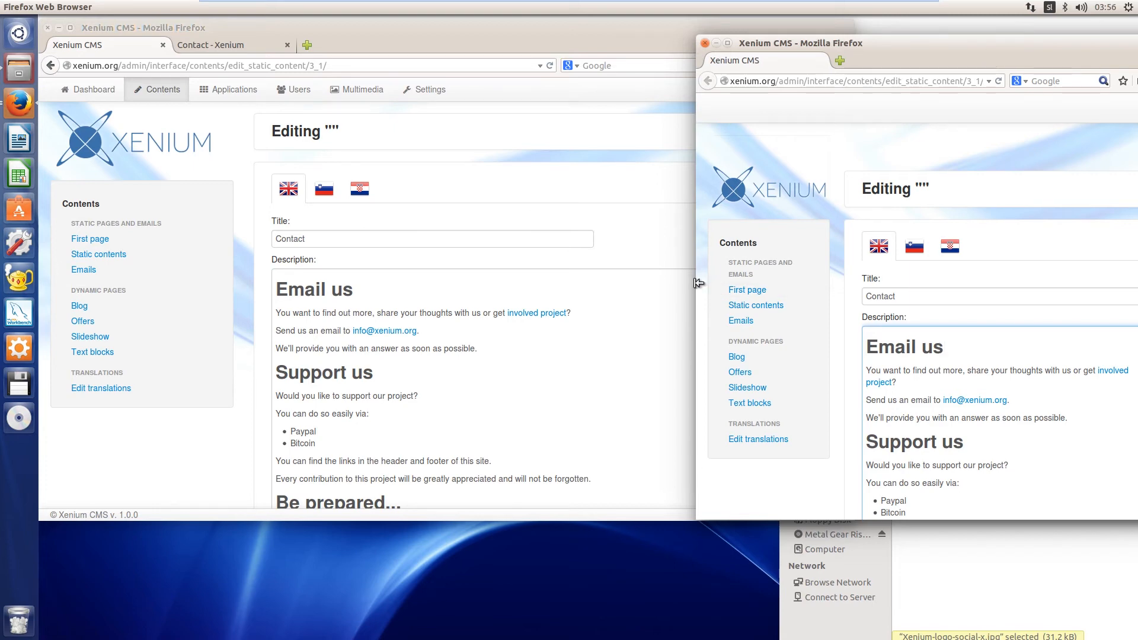
drag(699, 283, 660, 282)
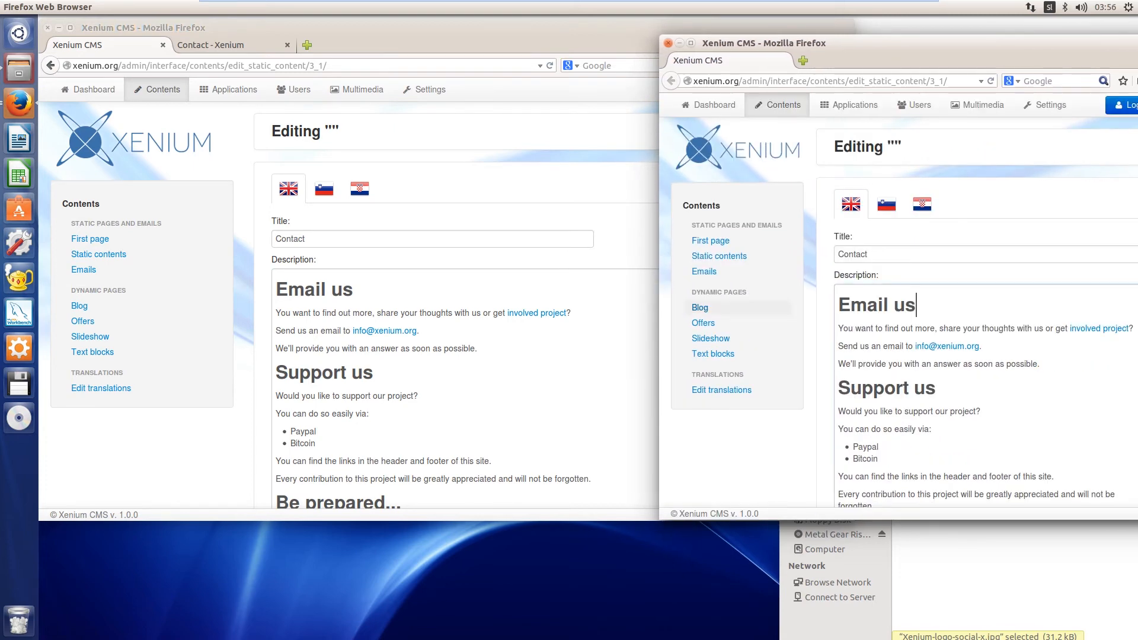
drag(1067, 49, 914, 66)
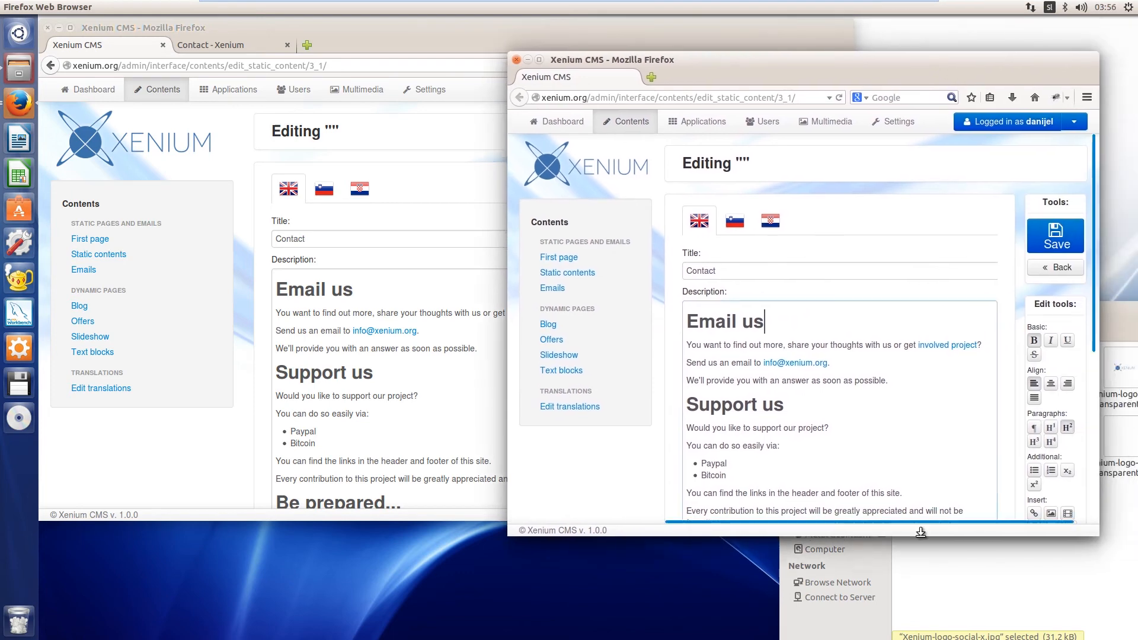
click(952, 346)
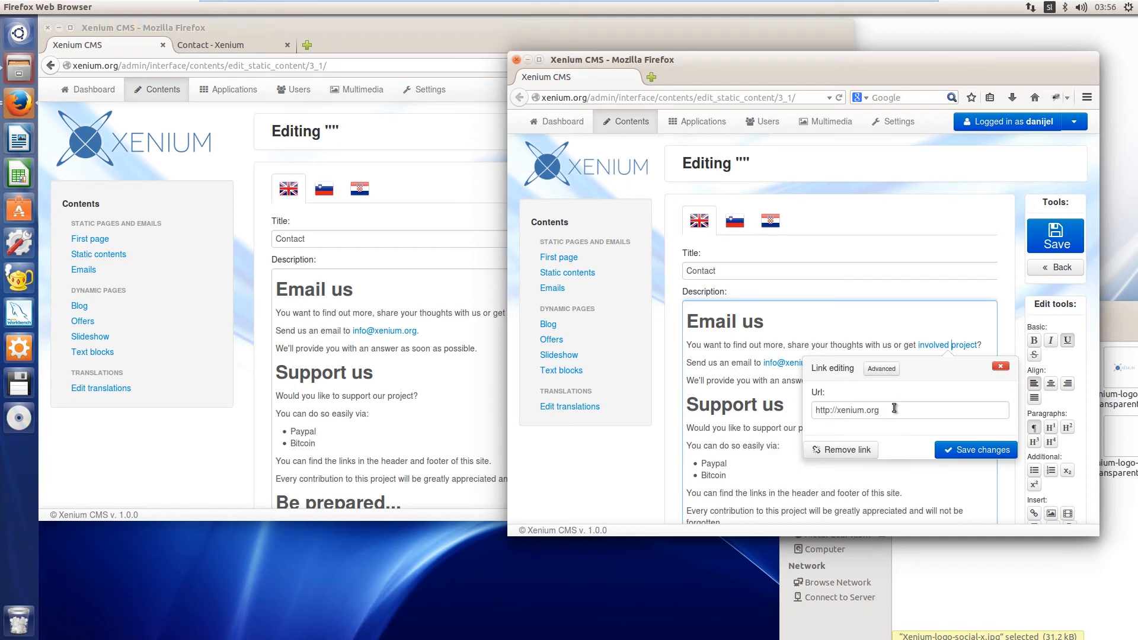
Move the second editor window back to the side so the original window's description is readable
drag(800, 65, 889, 66)
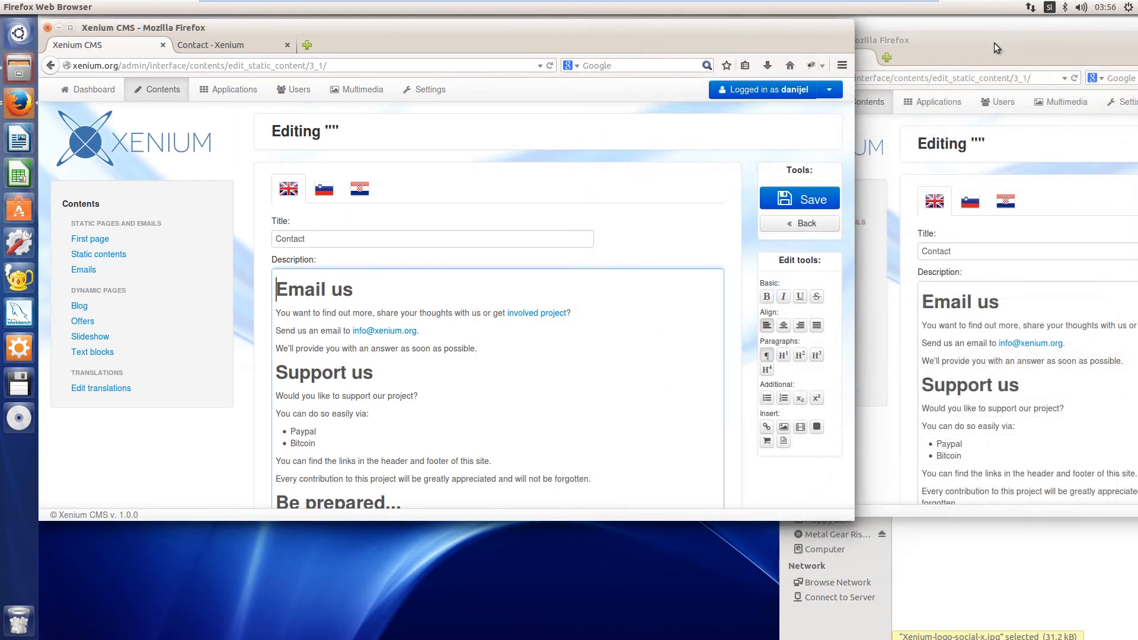
click(993, 42)
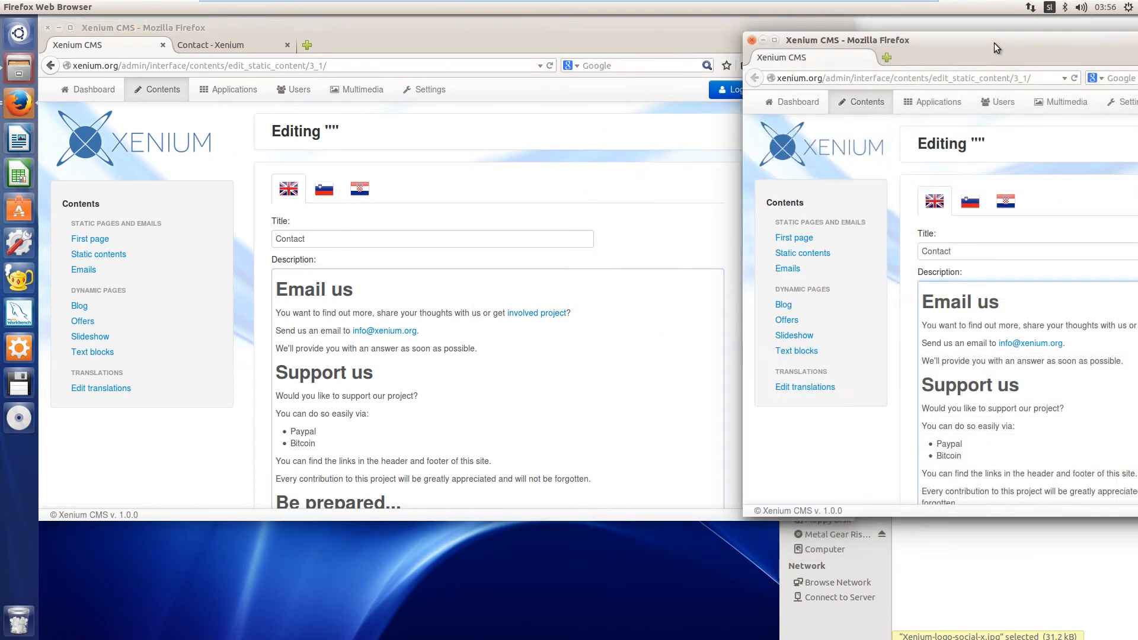
drag(994, 42, 956, 54)
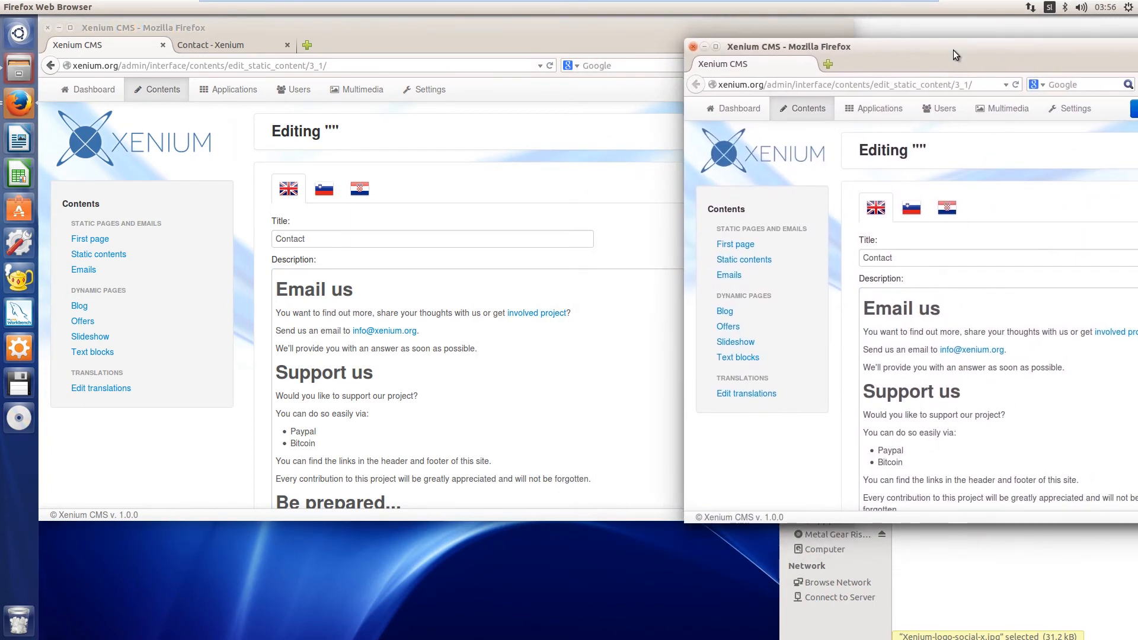
In the original editor window, open the icon list for inserting an icon at the start of the "Email us" heading
click(671, 32)
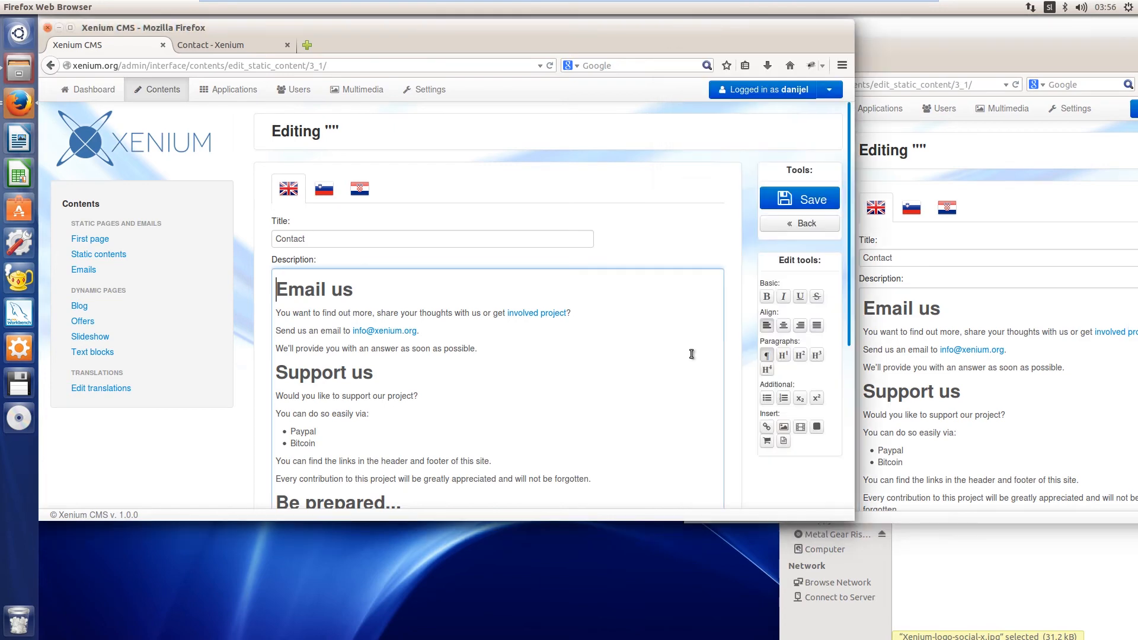
click(364, 289)
click(282, 287)
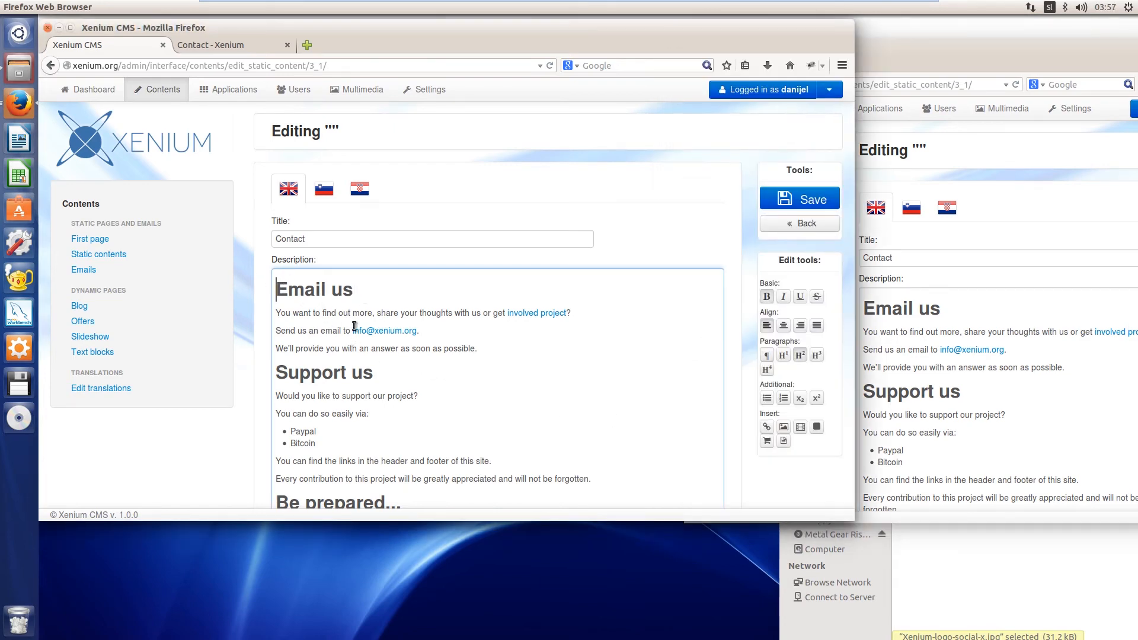
click(816, 428)
click(339, 221)
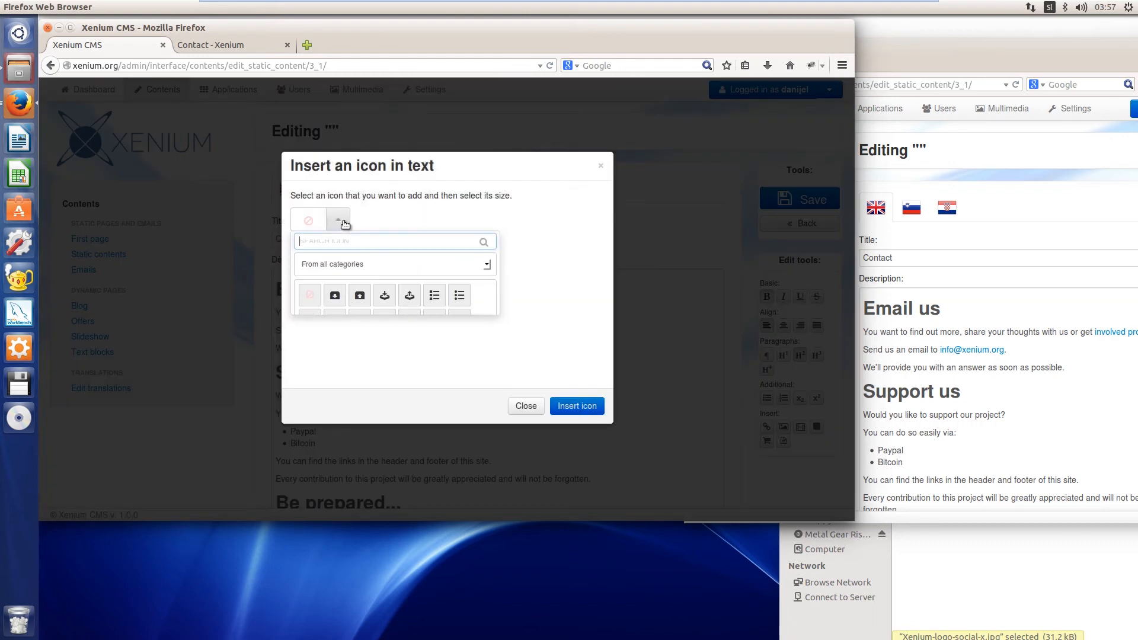
Search the icons for "mail" and choose the round envelope icon
text(el)
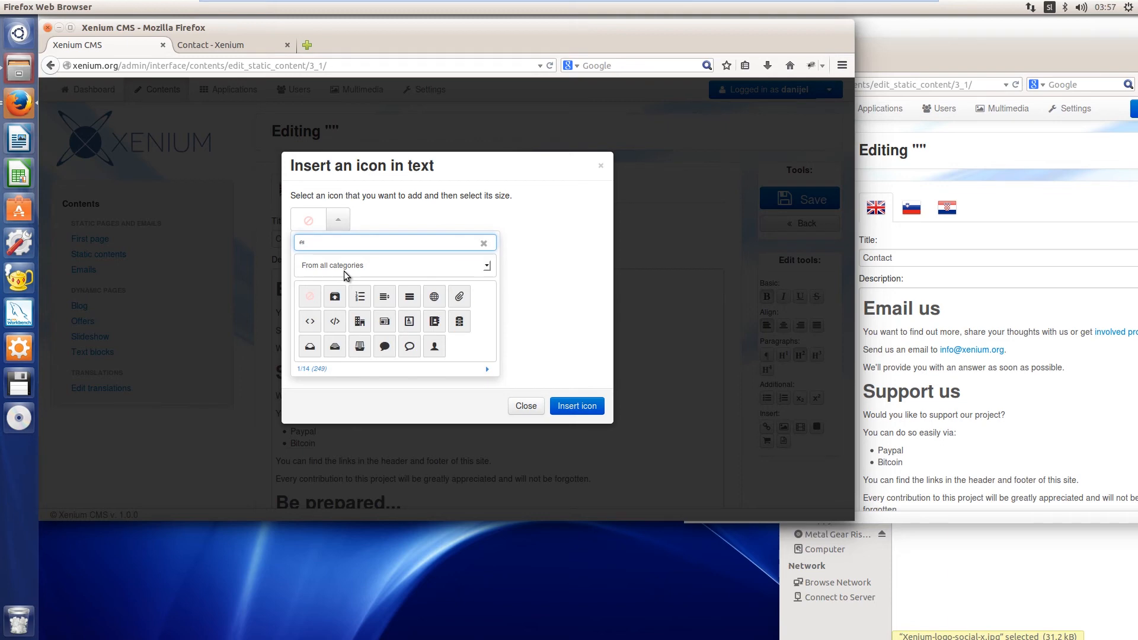
text(mai)
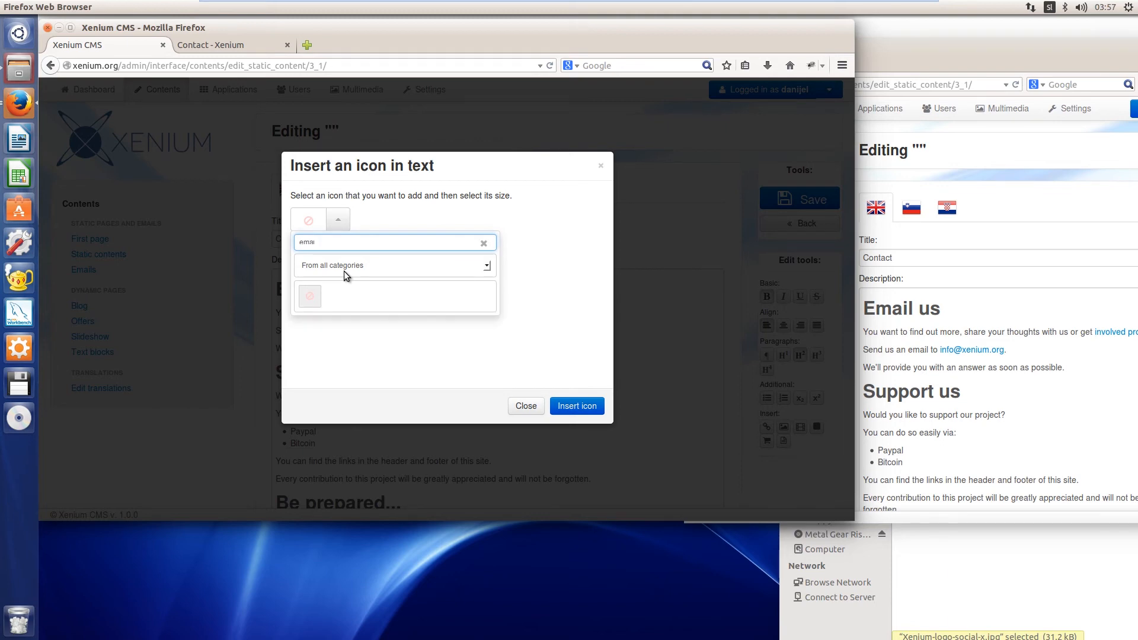
key(BackSpace)
key(BackSpace)
key(BackSpace)
key(BackSpace)
text(mail)
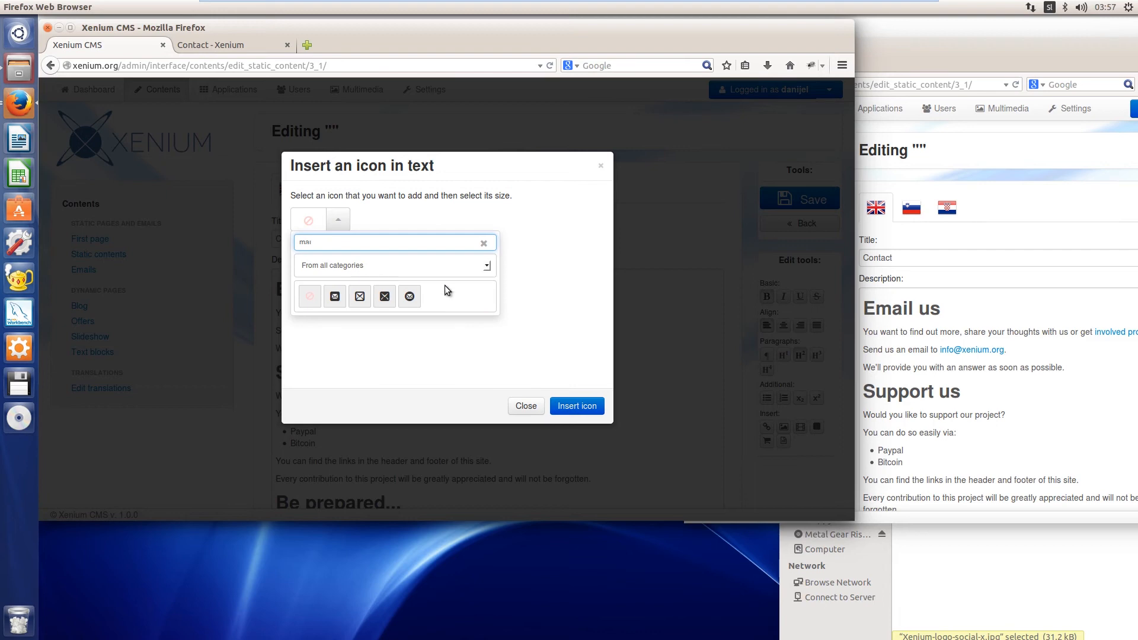
click(410, 298)
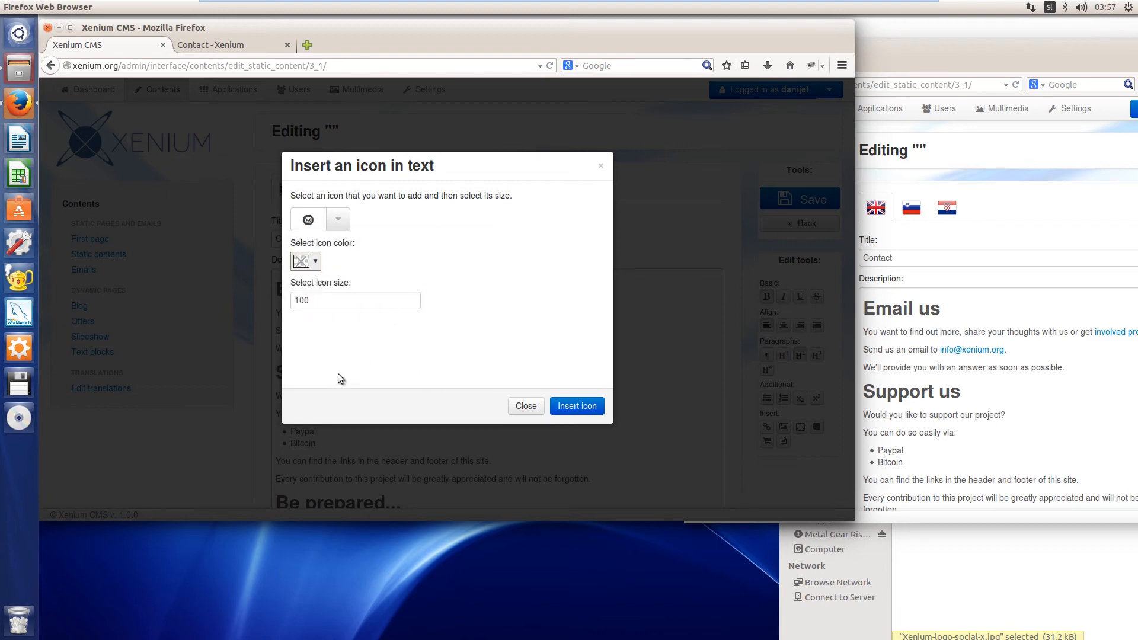
Set the icon size to 400 and insert the envelope icon into the description
drag(301, 301, 294, 302)
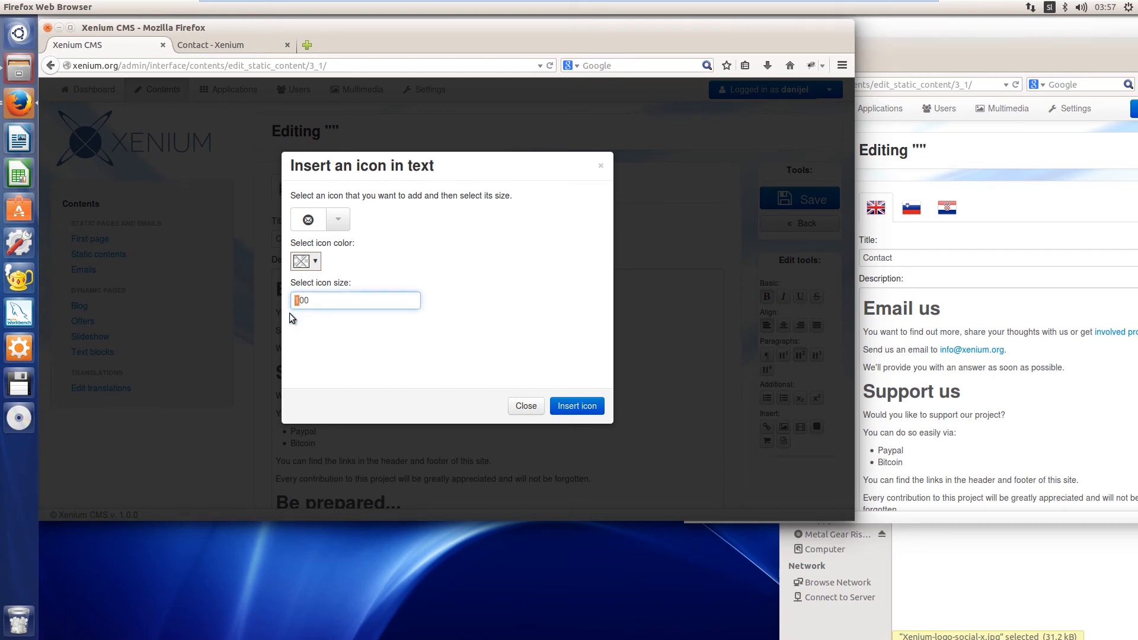
text(4)
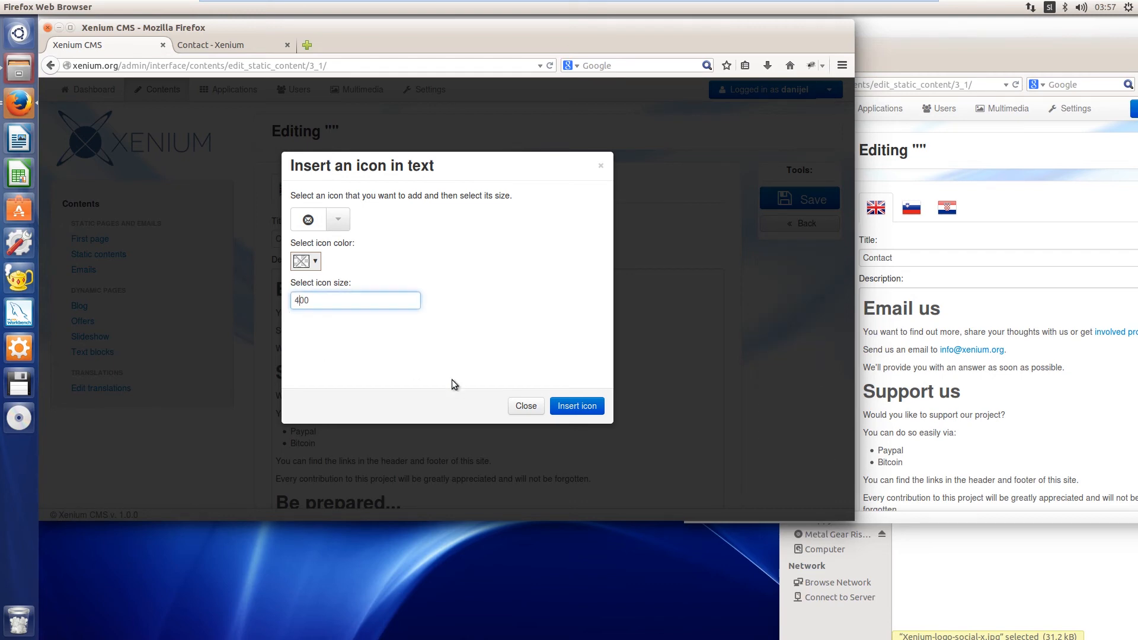
click(578, 407)
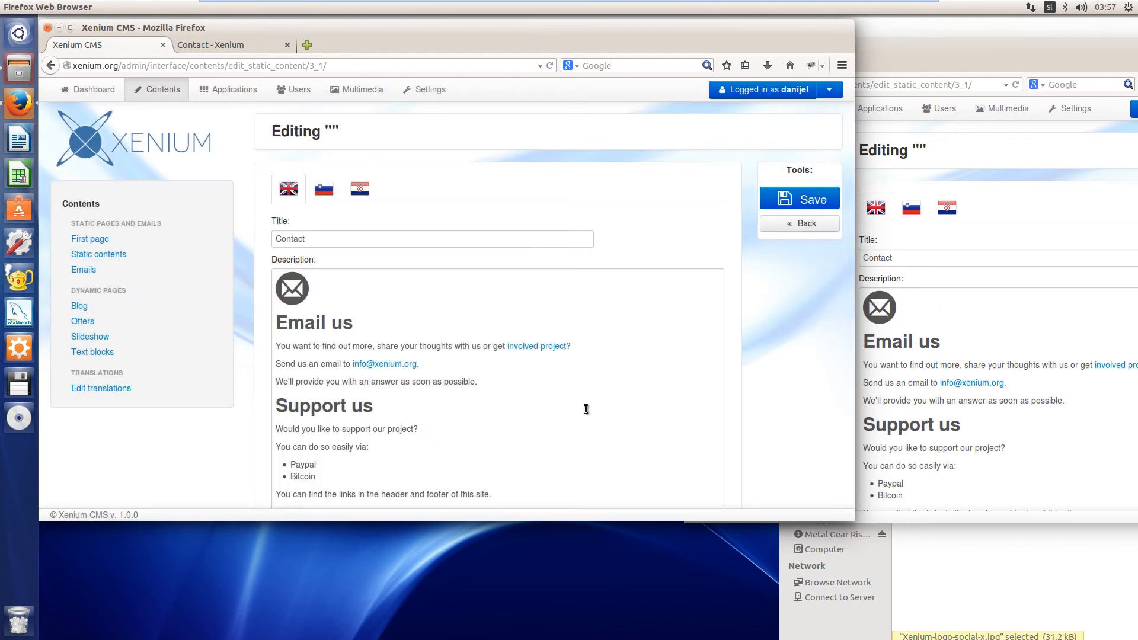
Float the envelope icon to the left of the "Email us" heading, checking the second window along the way
click(295, 291)
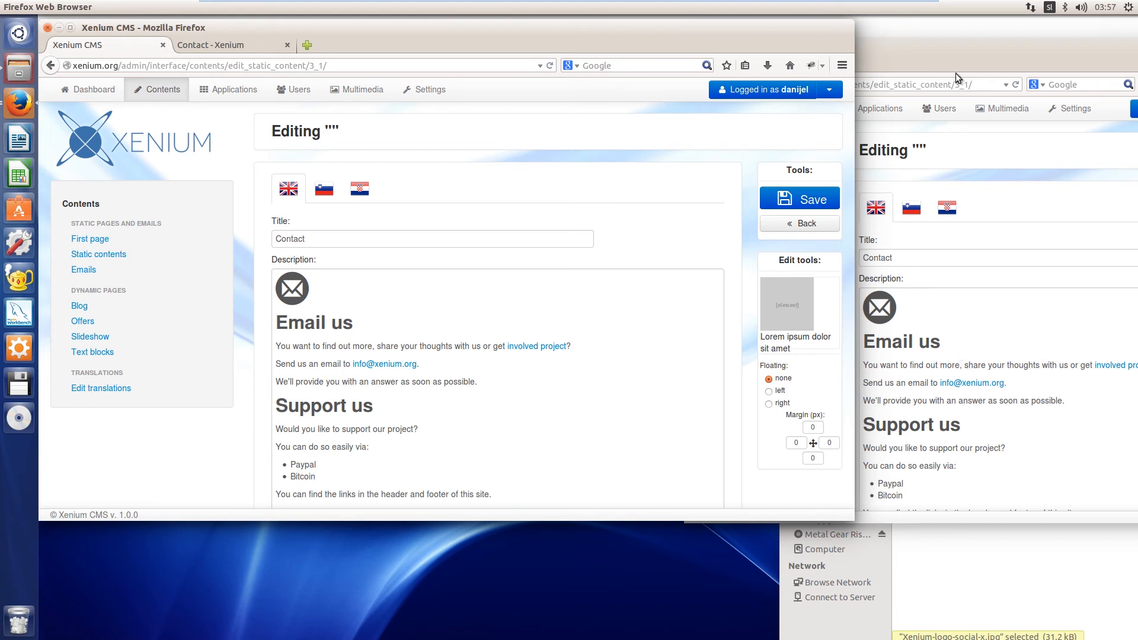
click(954, 58)
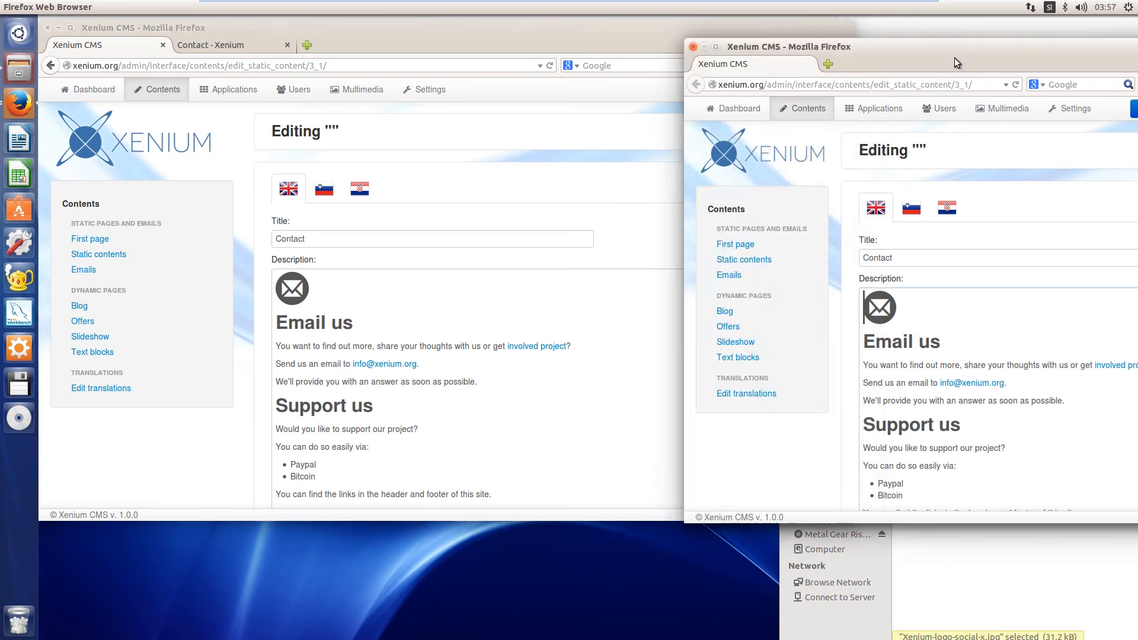
click(293, 296)
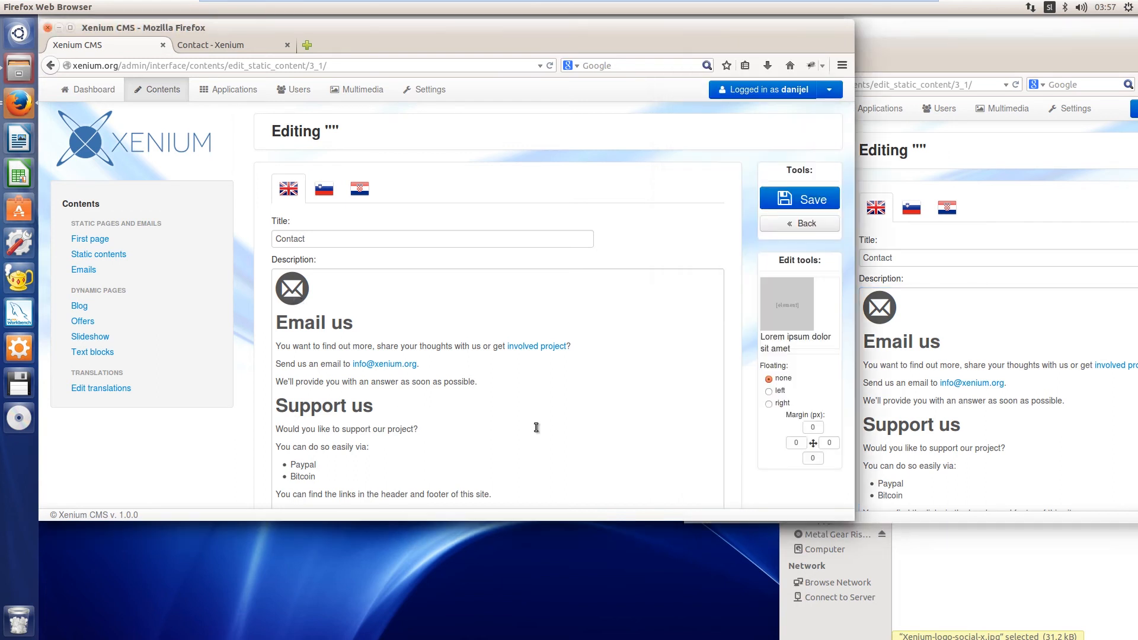
click(770, 392)
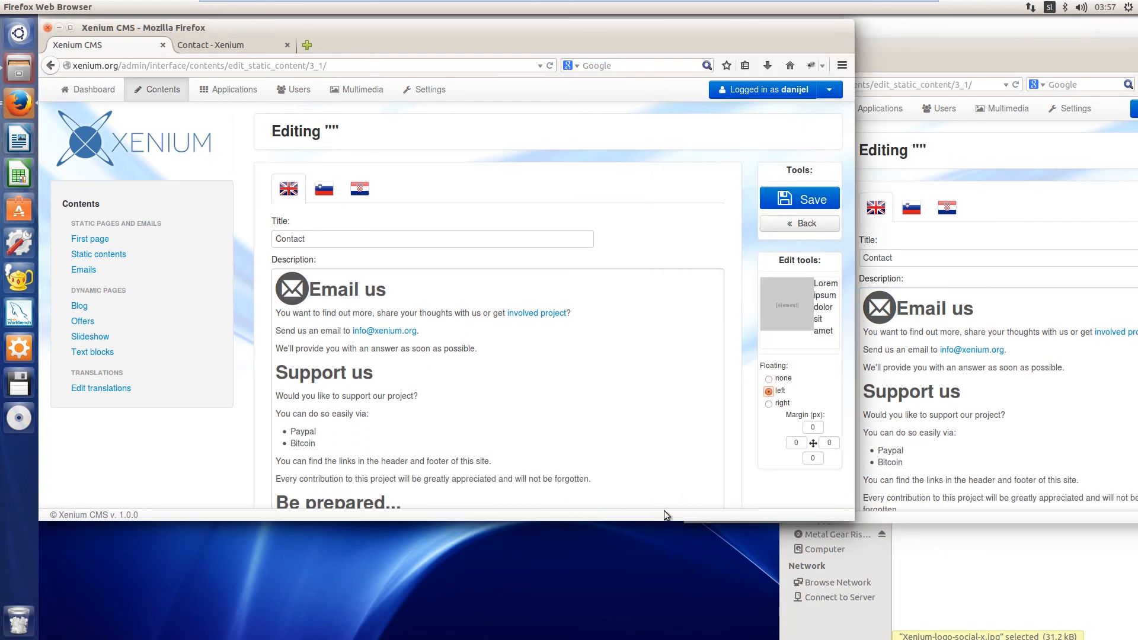
Set the envelope icon's right margin to 15 px, and delete the icon from the description
click(834, 444)
drag(836, 445, 826, 444)
text(15)
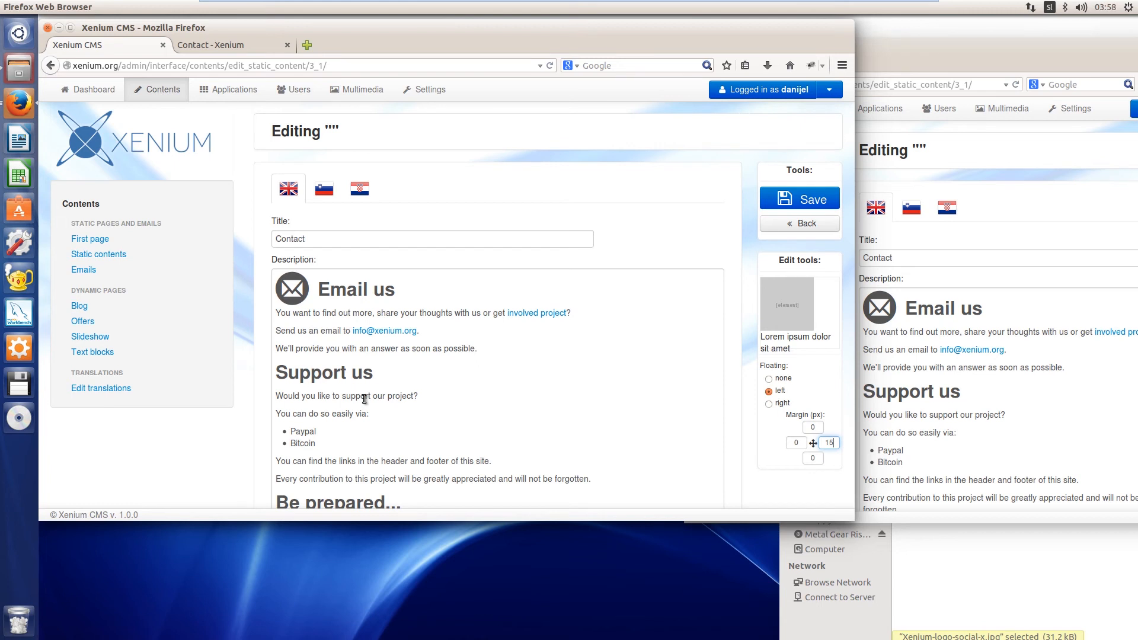
key(Delete)
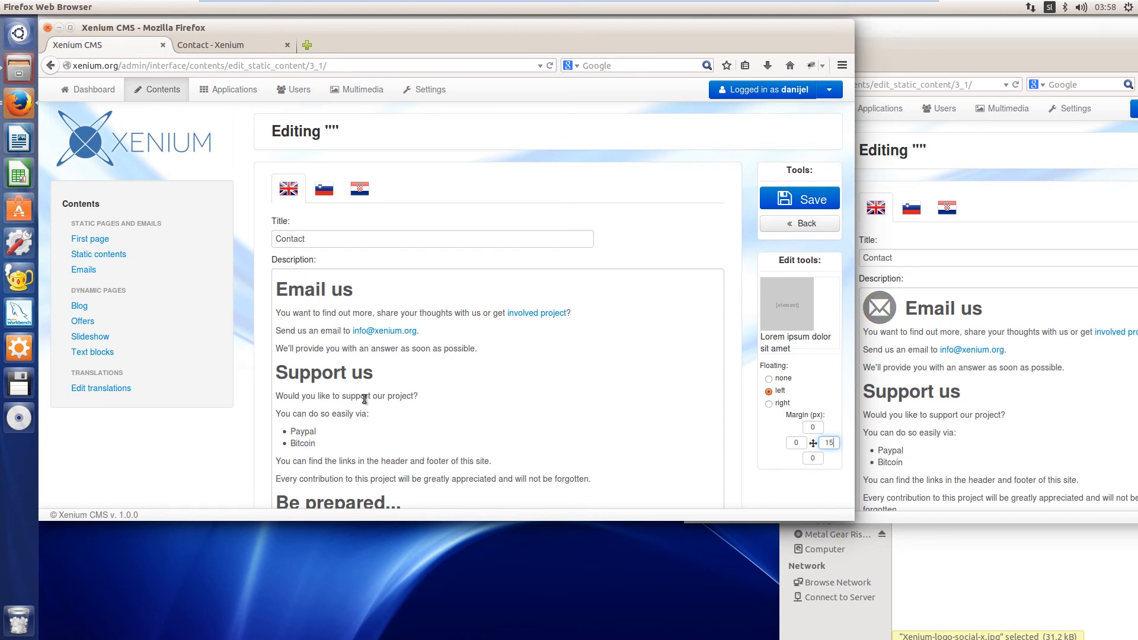
Insert the "Globalize your business" text block at 25% size with the insertion point in the "Email us" heading
click(366, 289)
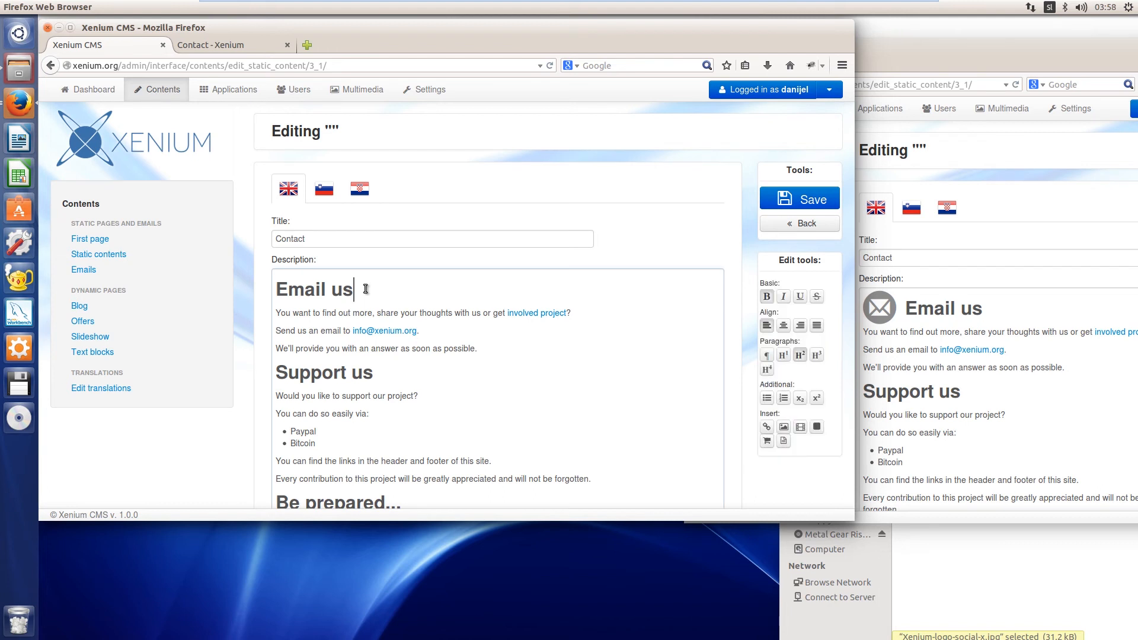
click(783, 442)
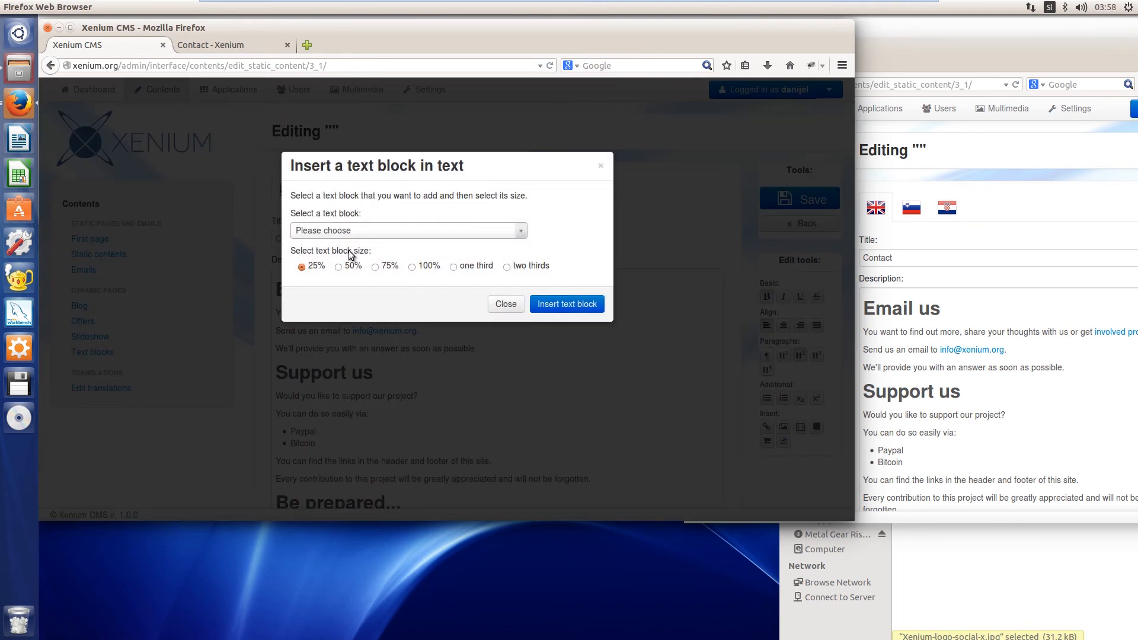
click(527, 235)
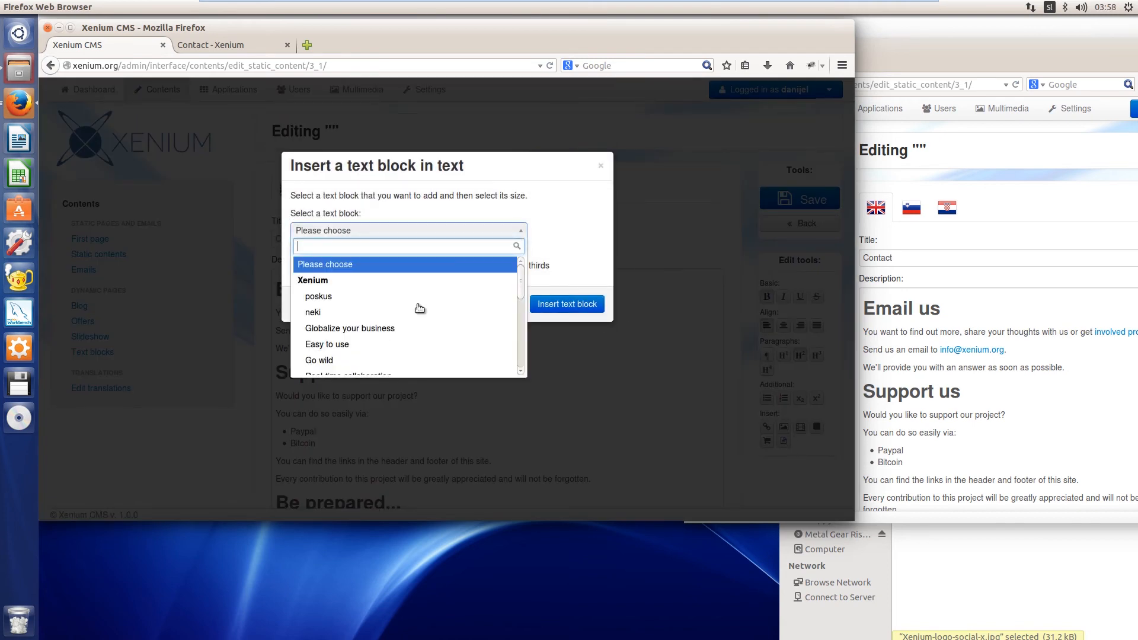
click(384, 258)
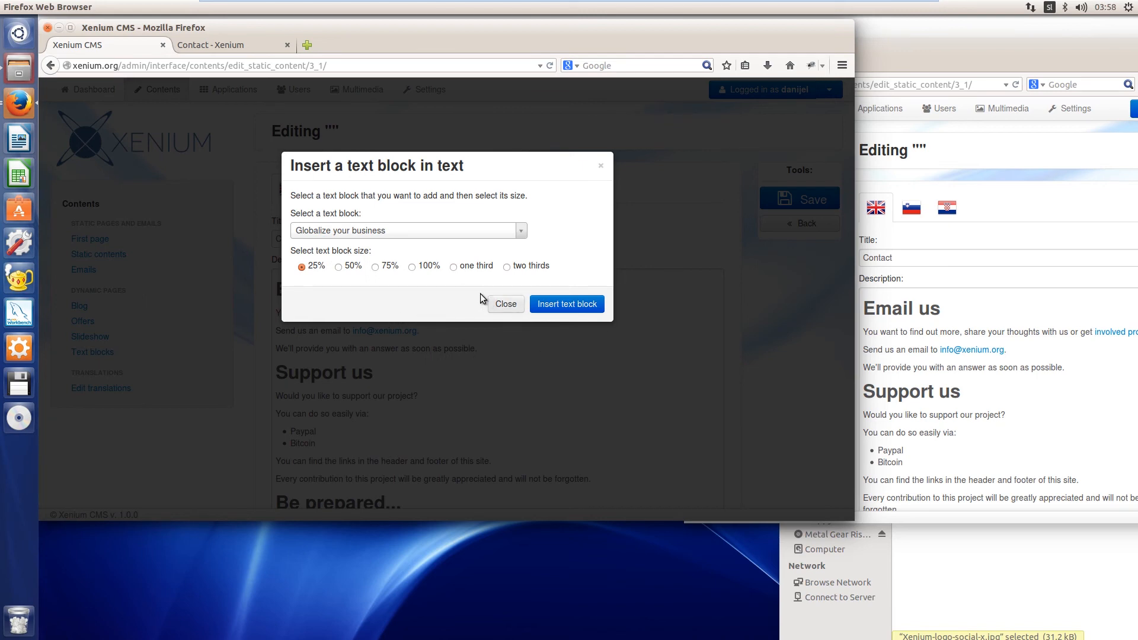
click(566, 308)
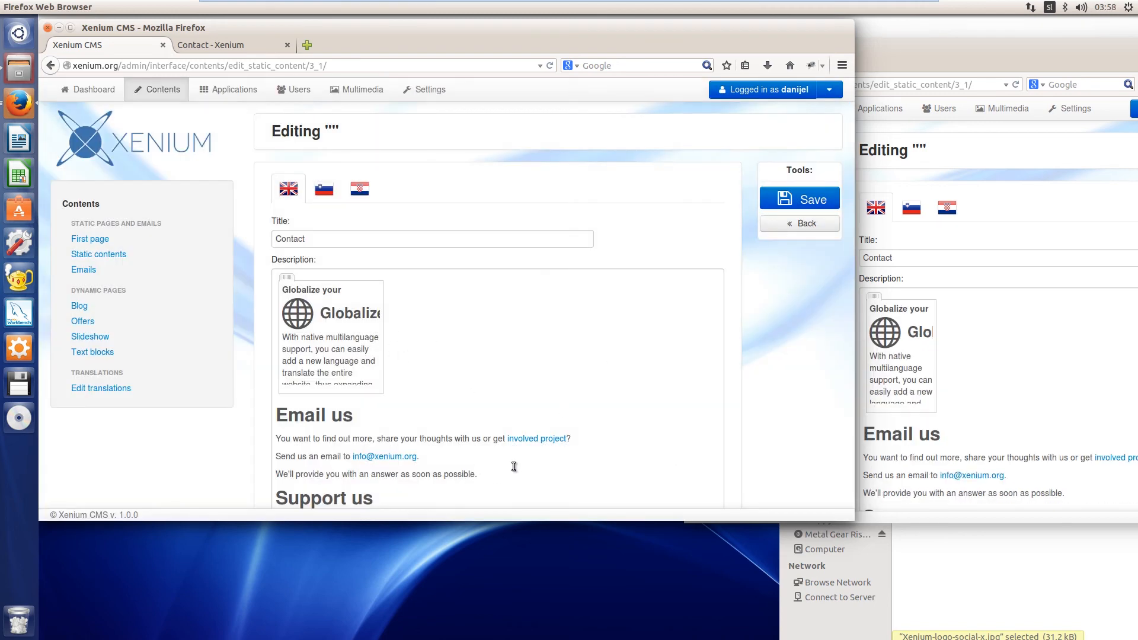
Insert the "Easy to use" text block at 25% size in front of the "Globalize your business" block
click(460, 381)
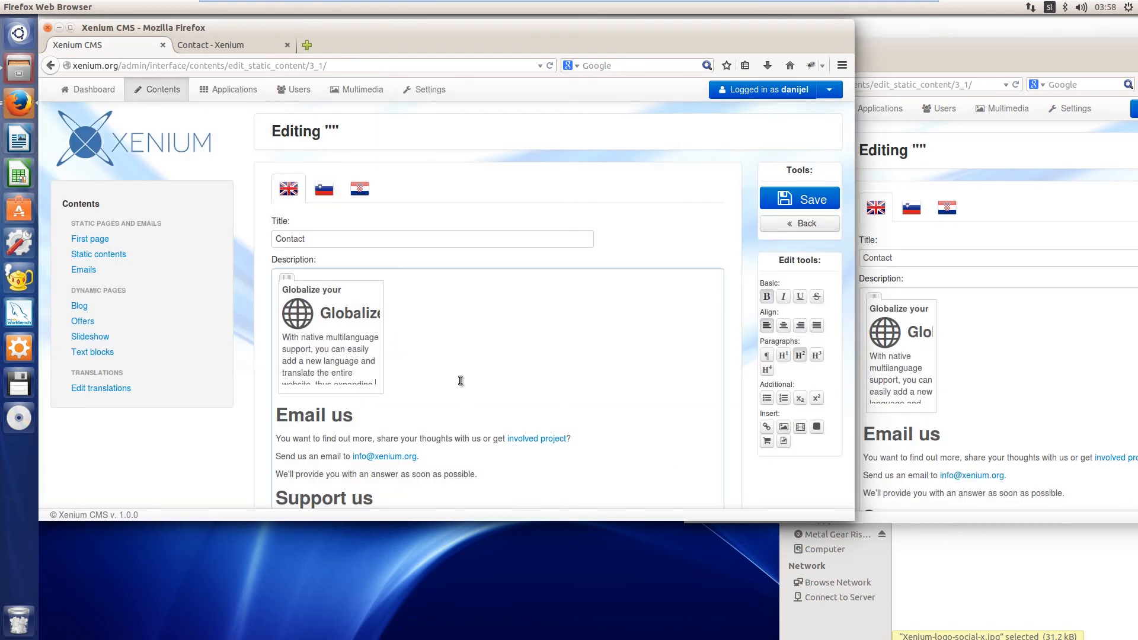
click(784, 441)
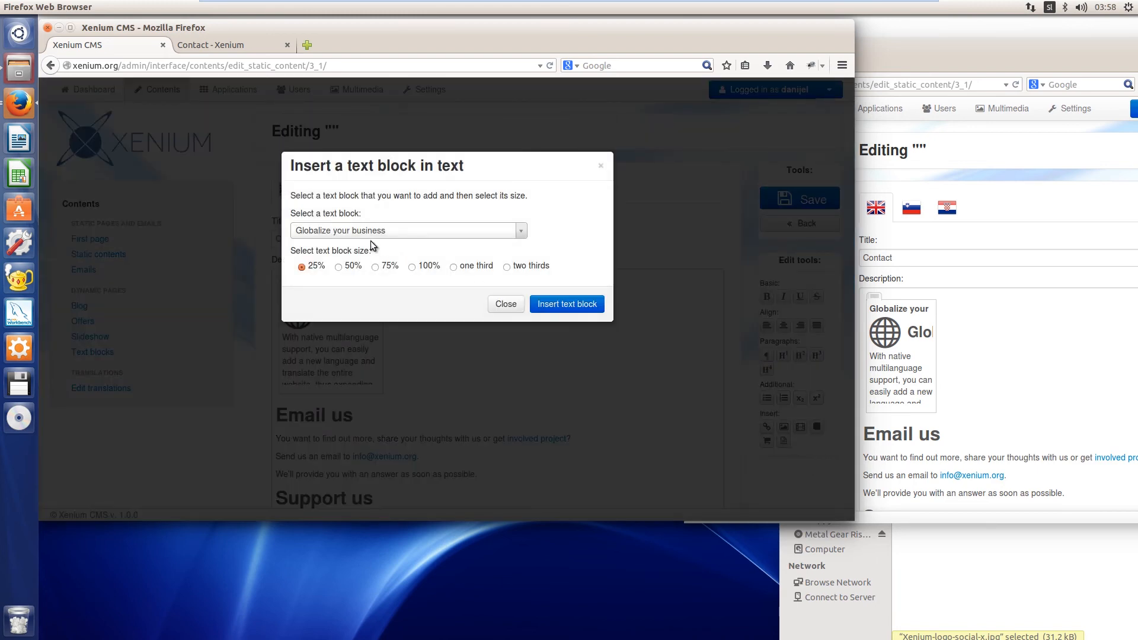
click(466, 232)
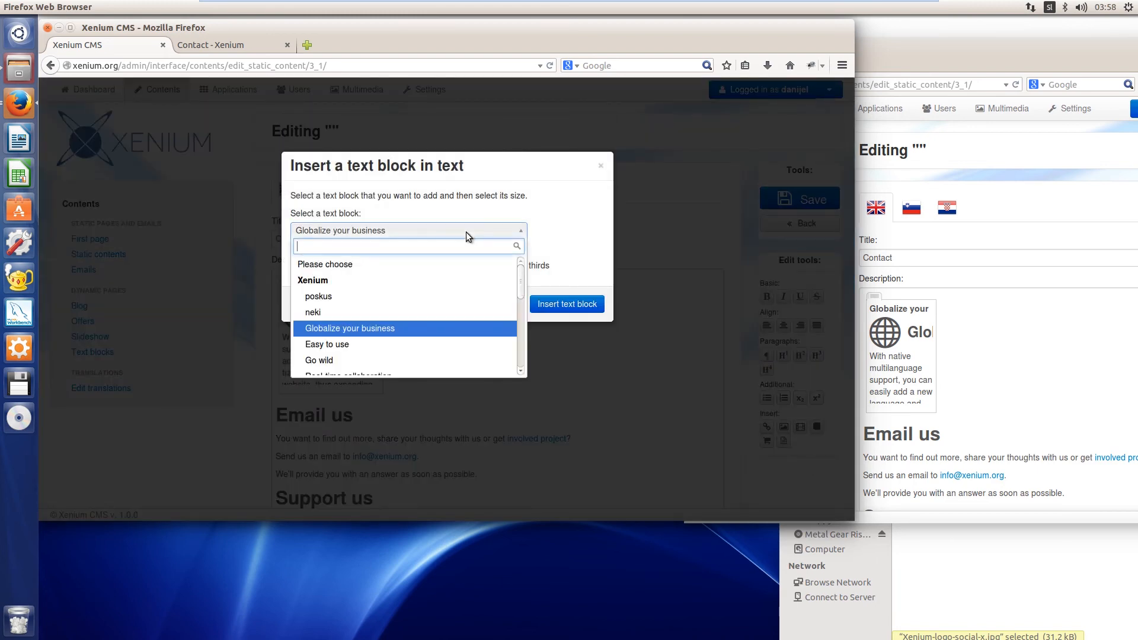
click(347, 344)
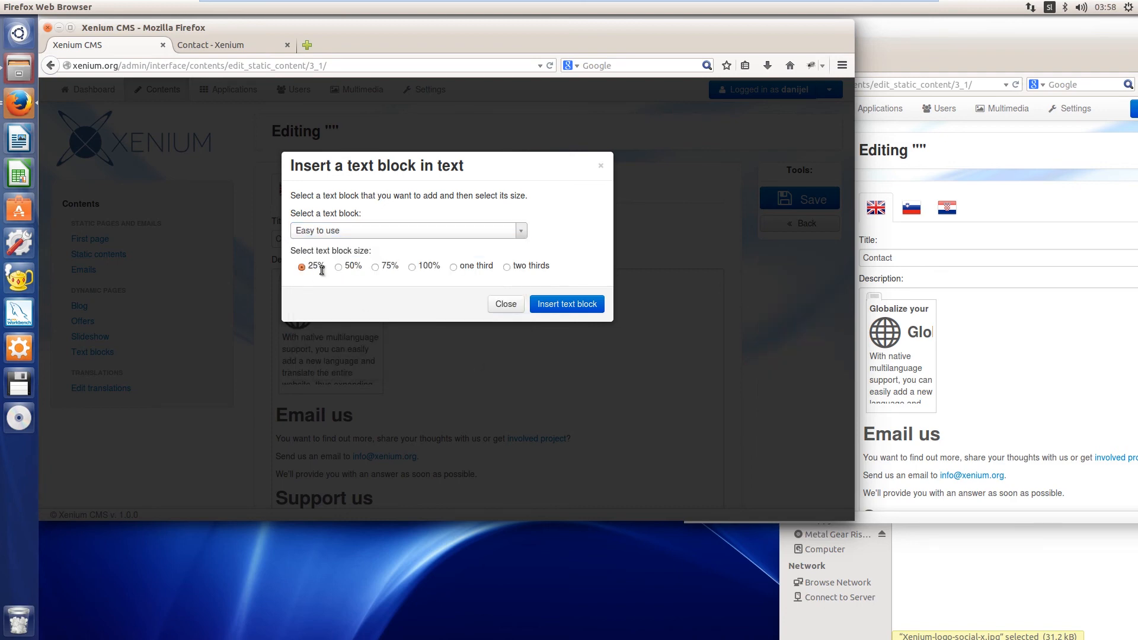
click(566, 303)
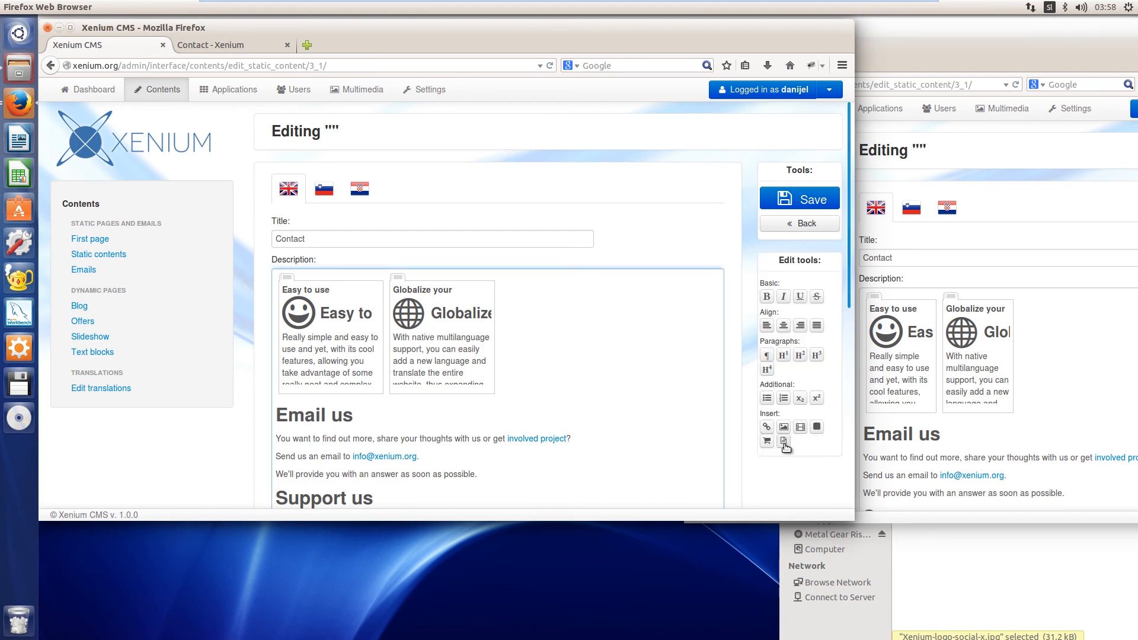
Insert the "Go wild" text block at 50% size in front of the "Easy to use" block
click(784, 442)
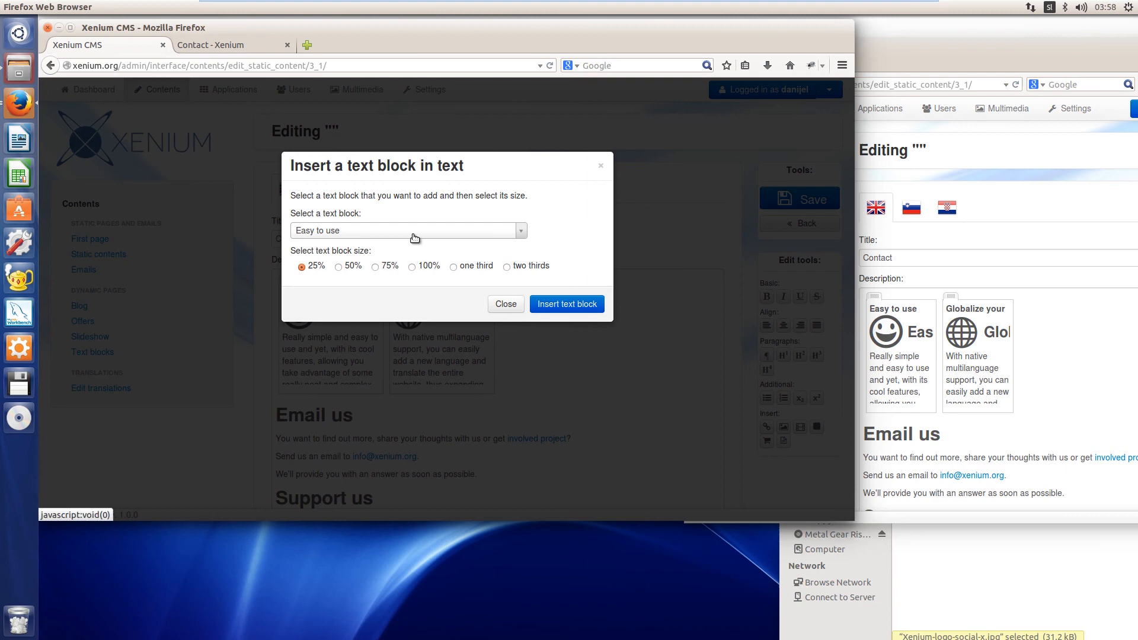
click(349, 233)
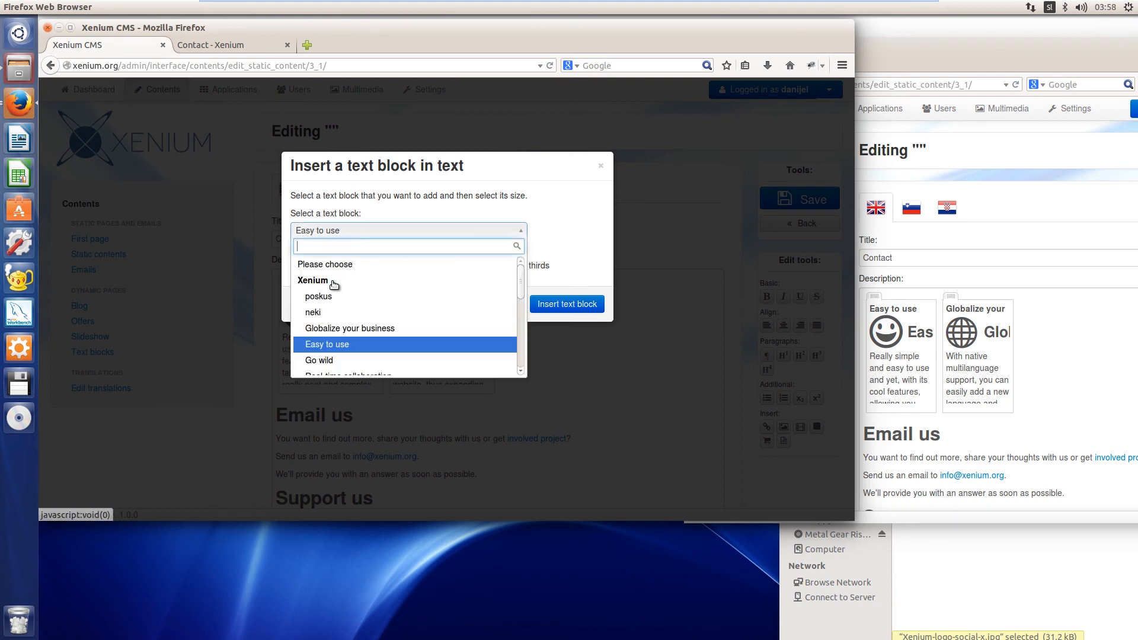
click(323, 361)
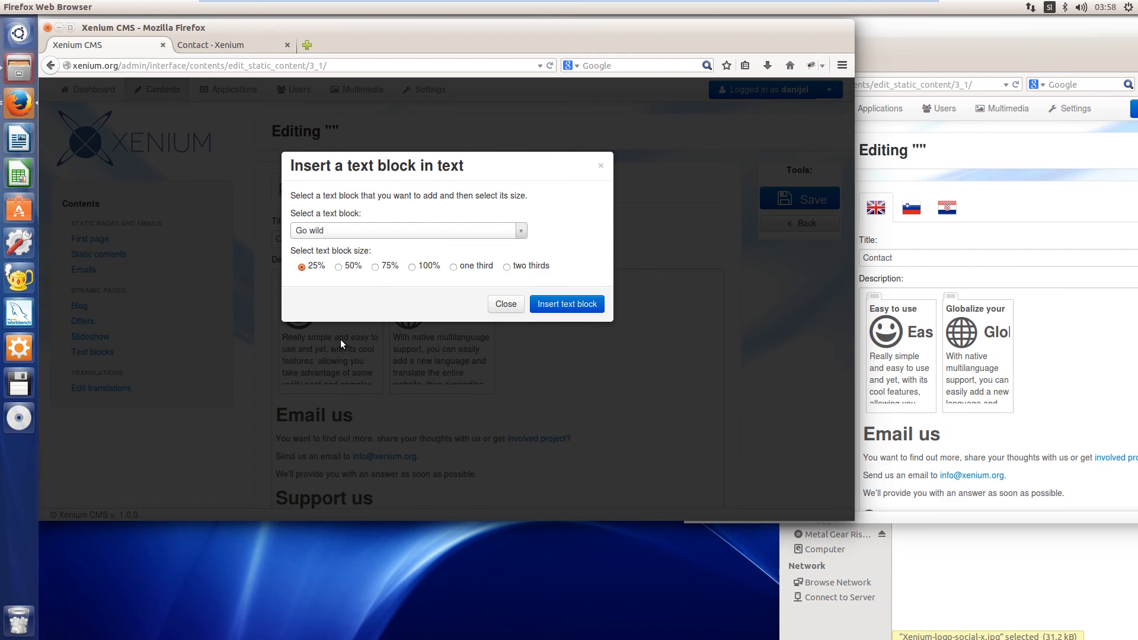
click(339, 268)
click(567, 304)
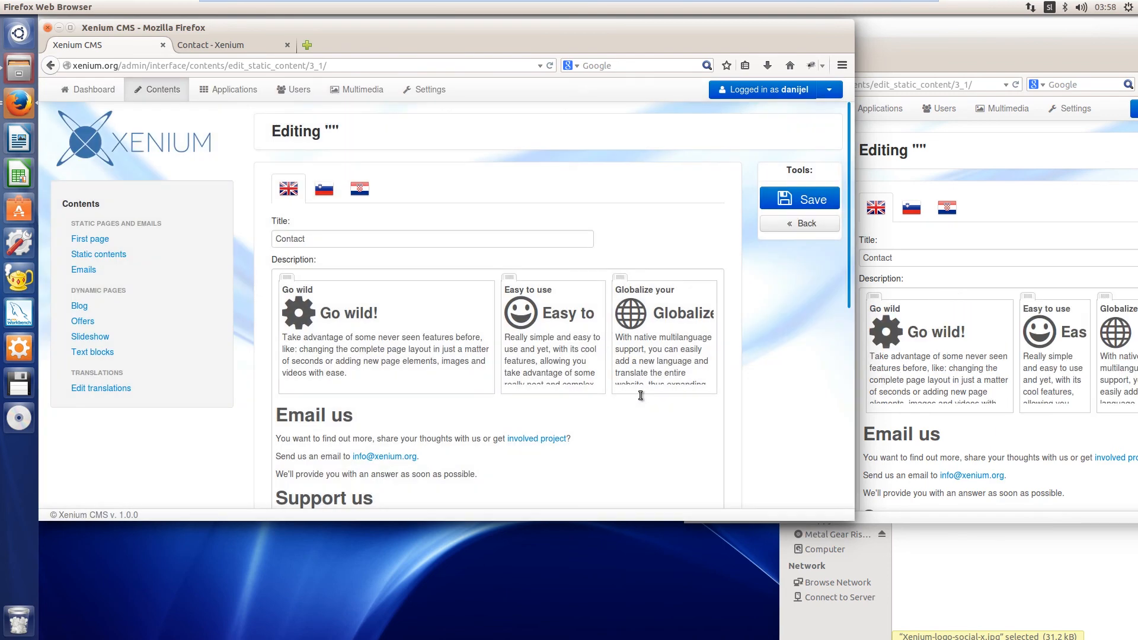
Move the "Easy to use" block ahead of the "Go wild" block and bring more of the second window into view to compare
click(363, 417)
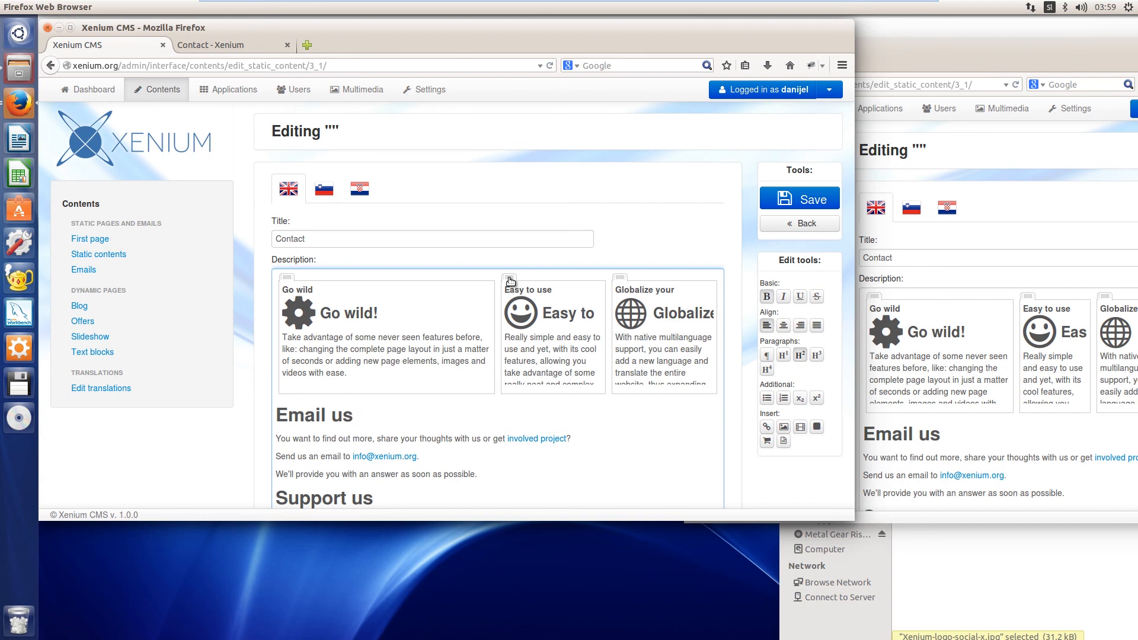
drag(509, 281, 329, 295)
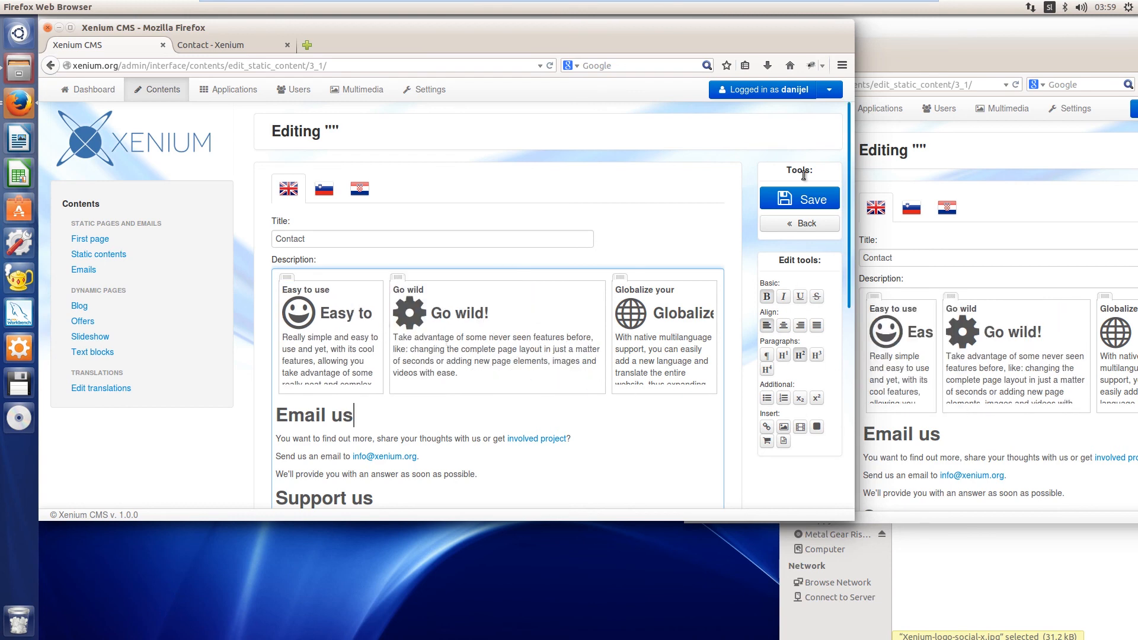
click(976, 49)
drag(986, 49, 965, 49)
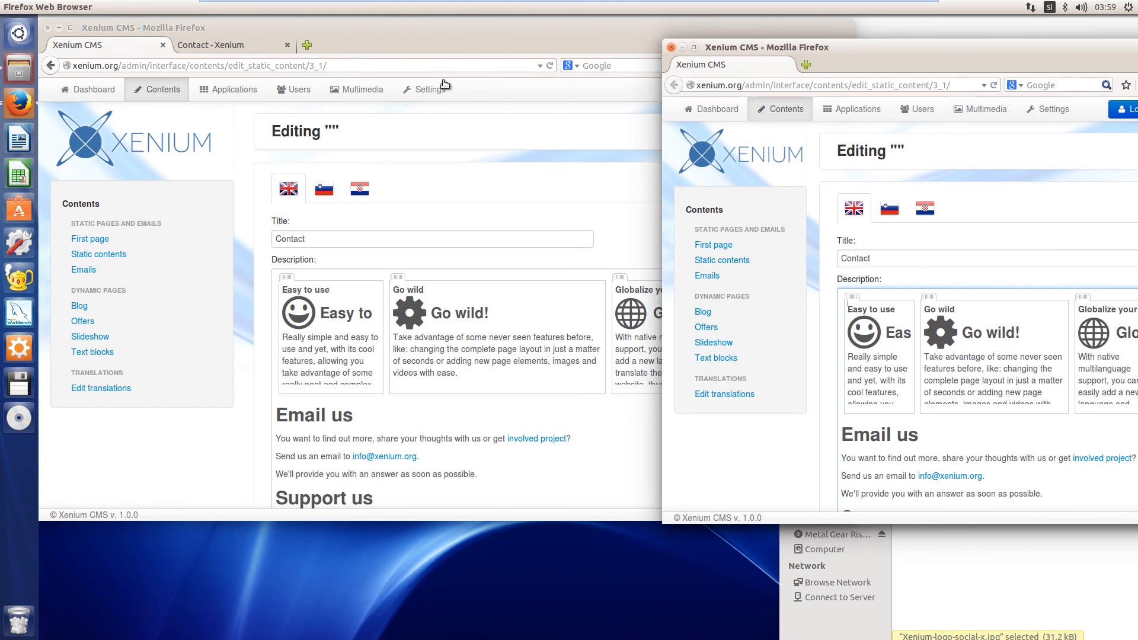
click(410, 36)
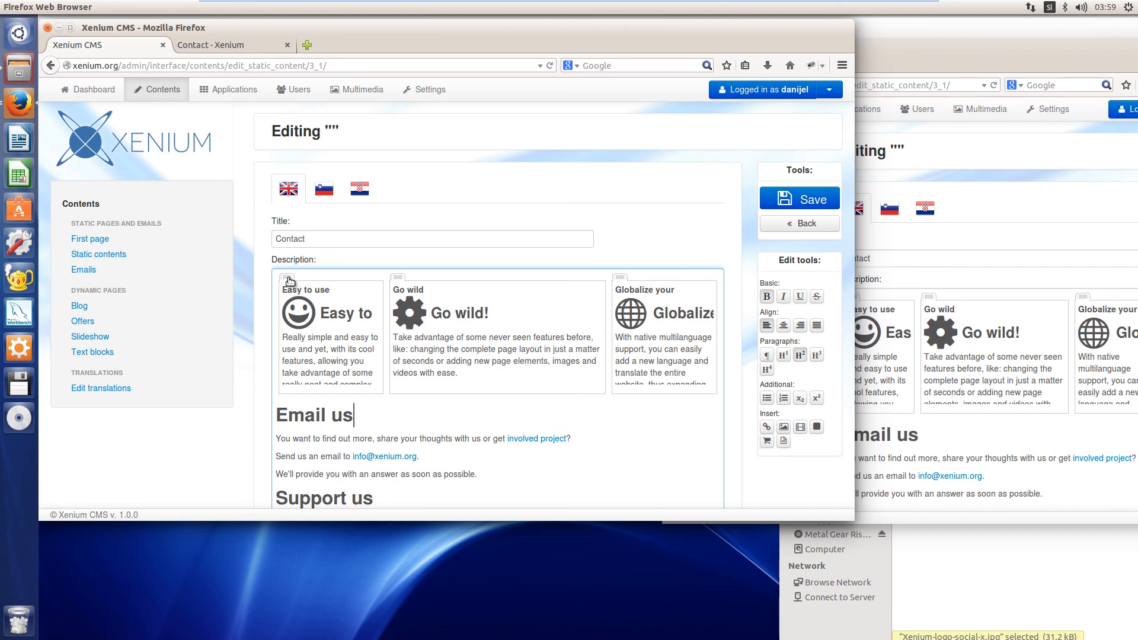
Move the "Easy to use", "Go wild" and "Globalize your business" blocks, in that order, to a row directly below the "Email us" heading
click(306, 418)
drag(289, 278, 317, 444)
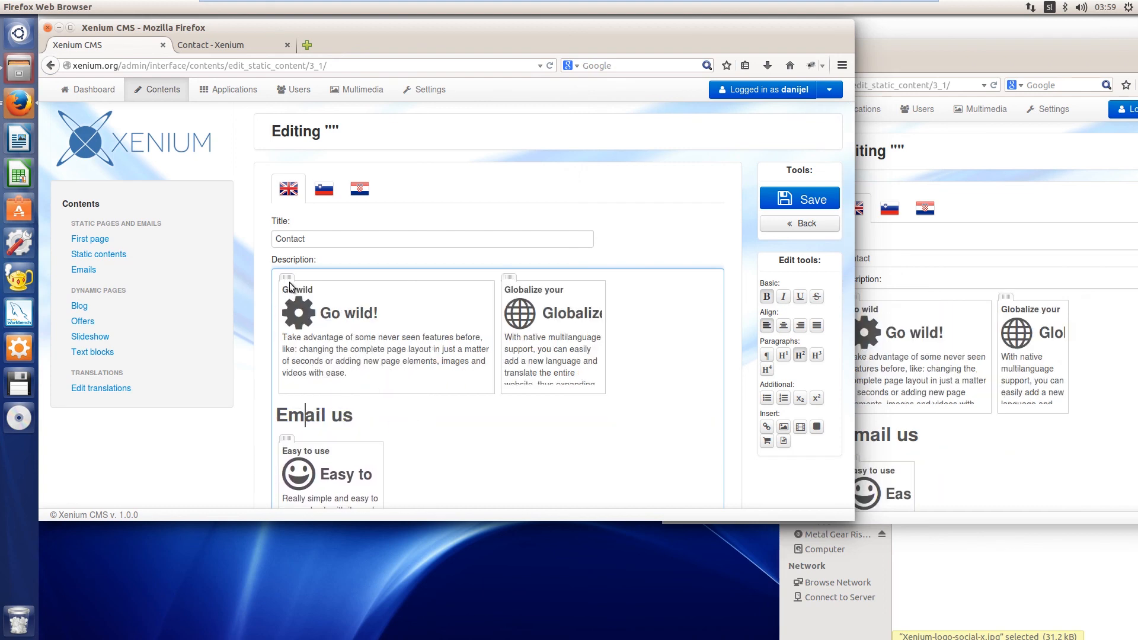
scroll(468, 395, down, 1)
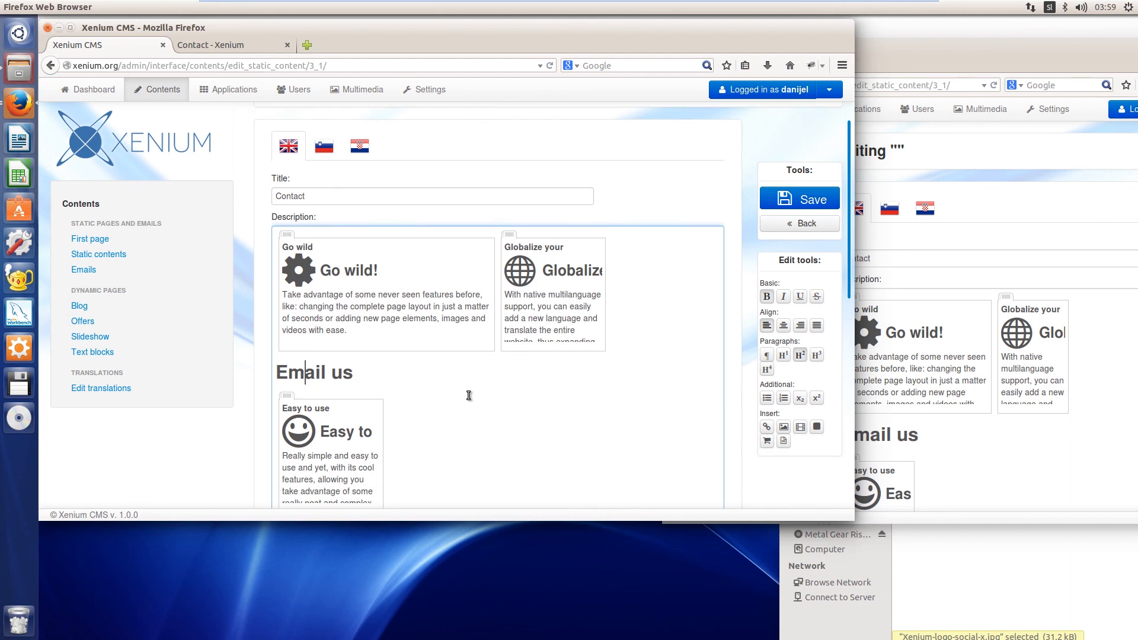
scroll(465, 394, down, 1)
drag(301, 211, 358, 427)
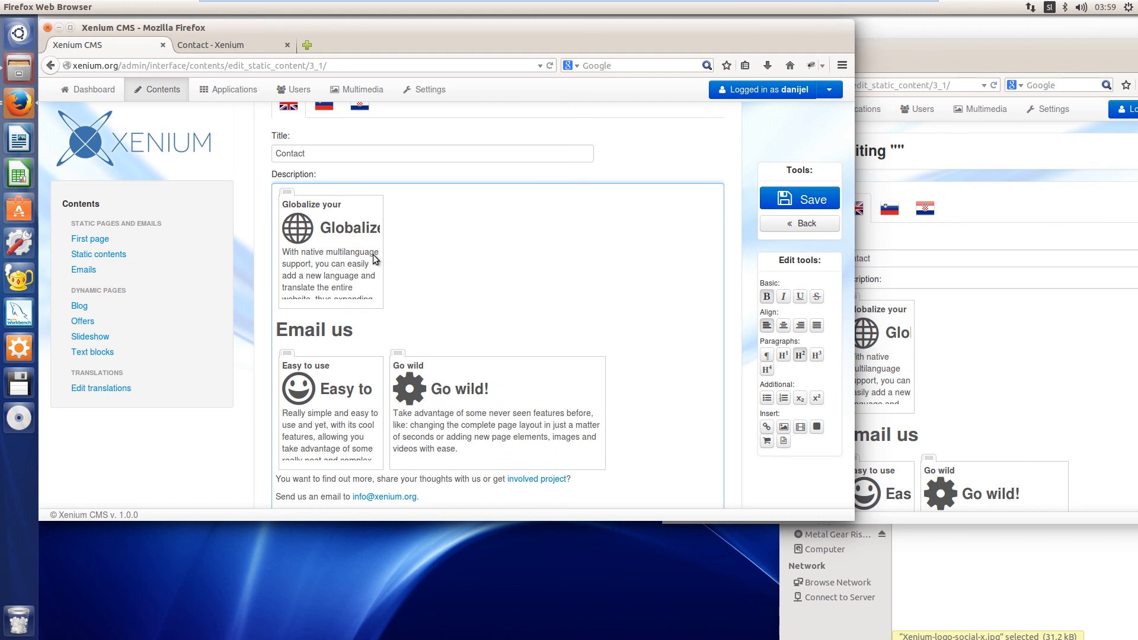
drag(283, 193, 578, 409)
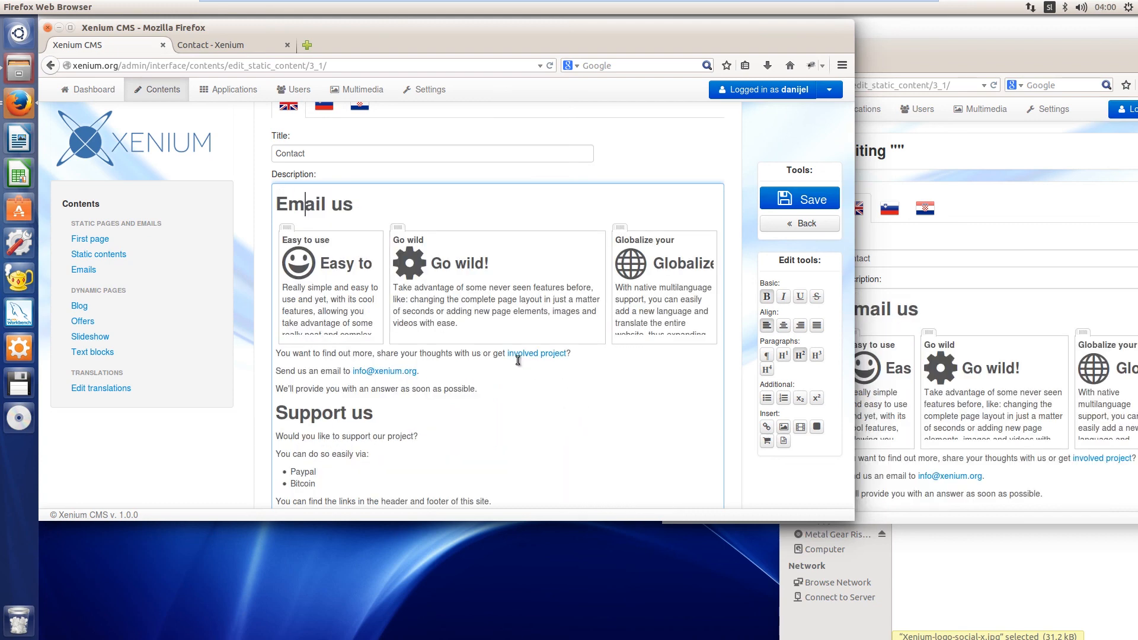